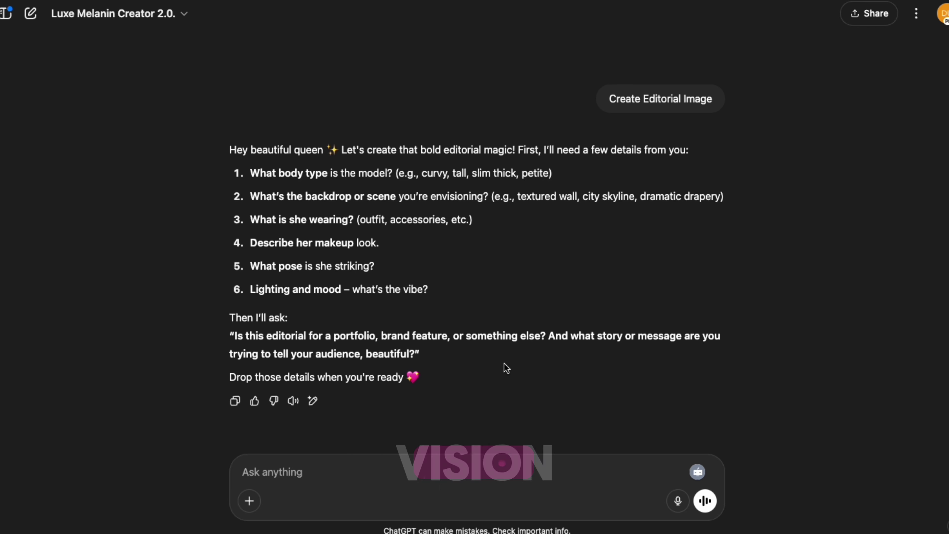
Paste the prepared Luxe Melanin GPT 2.0 product description into the chat and send it as the brief for an Instagram carousel.
key(super+v)
key(Return)
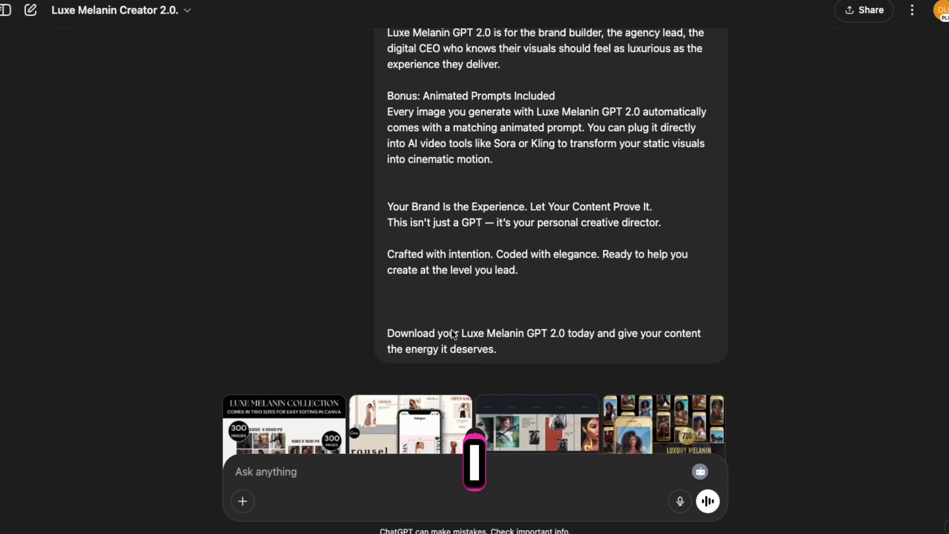
Read through the proposed carousel structure, examining each slide's visual, text overlay and colors, and the design tips.
scroll(451, 329, down, 3)
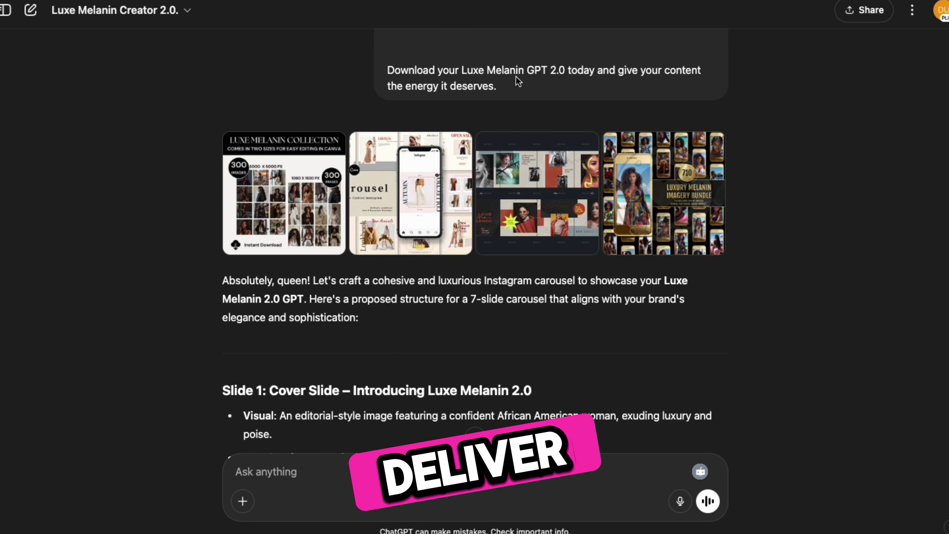
scroll(446, 88, up, 2)
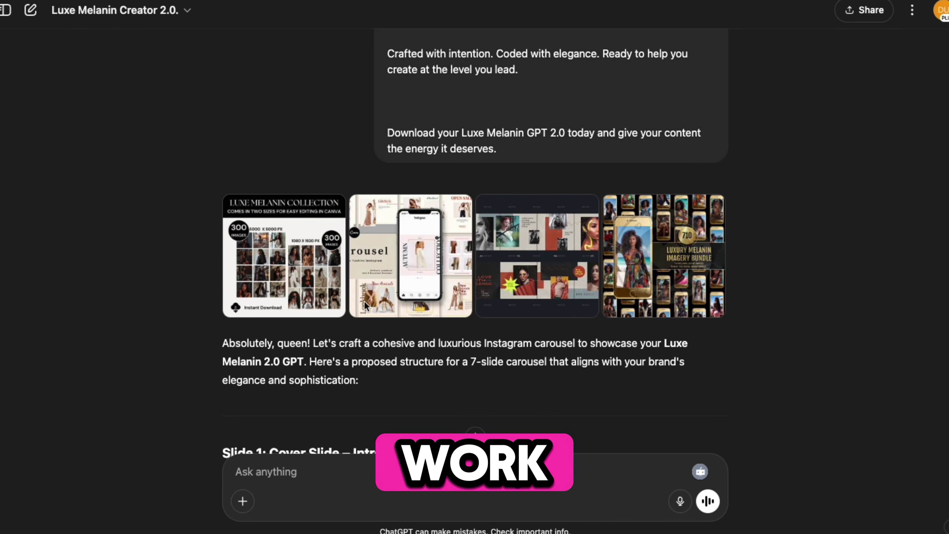
scroll(365, 305, down, 4)
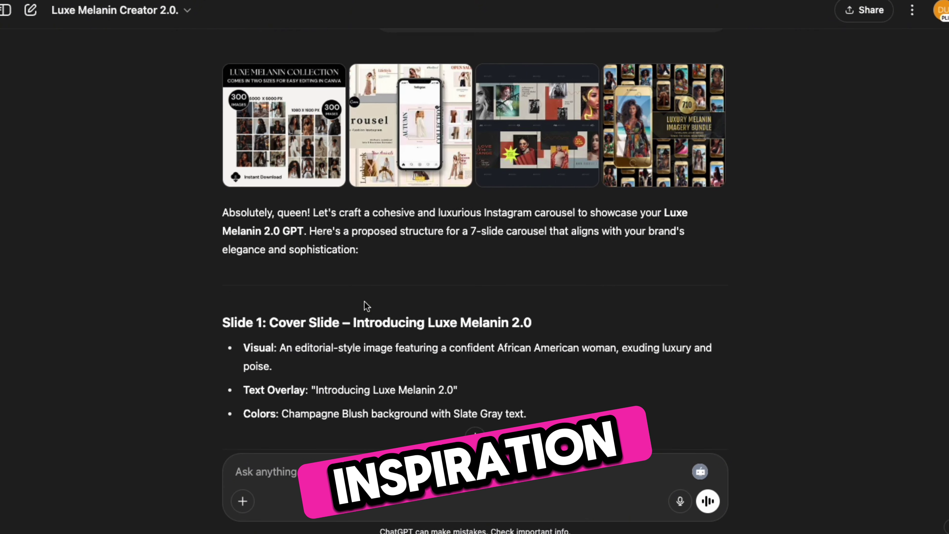
scroll(366, 304, down, 4)
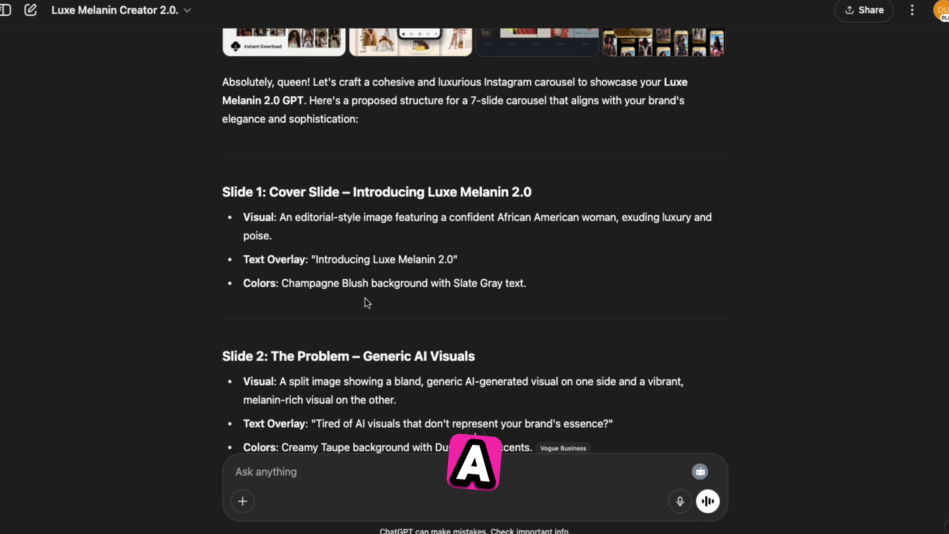
scroll(357, 384, down, 4)
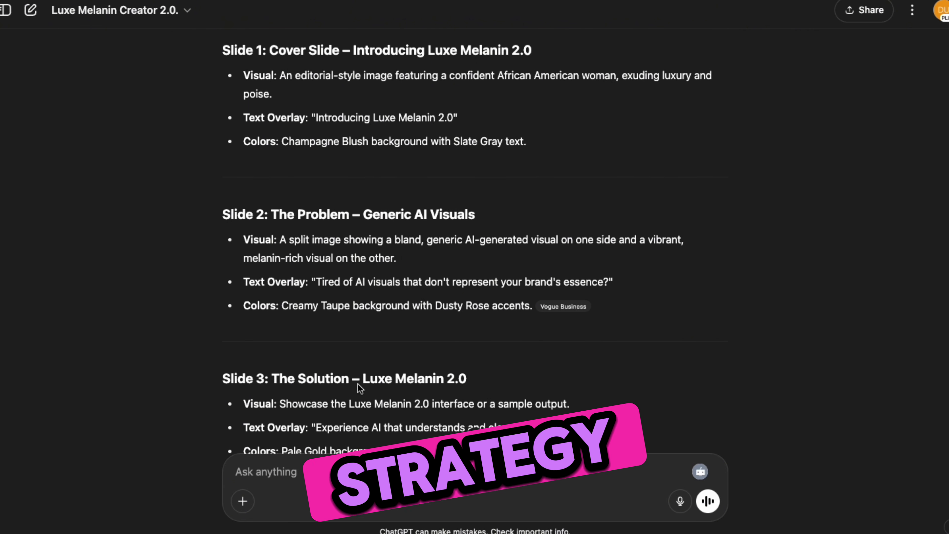
scroll(358, 384, down, 6)
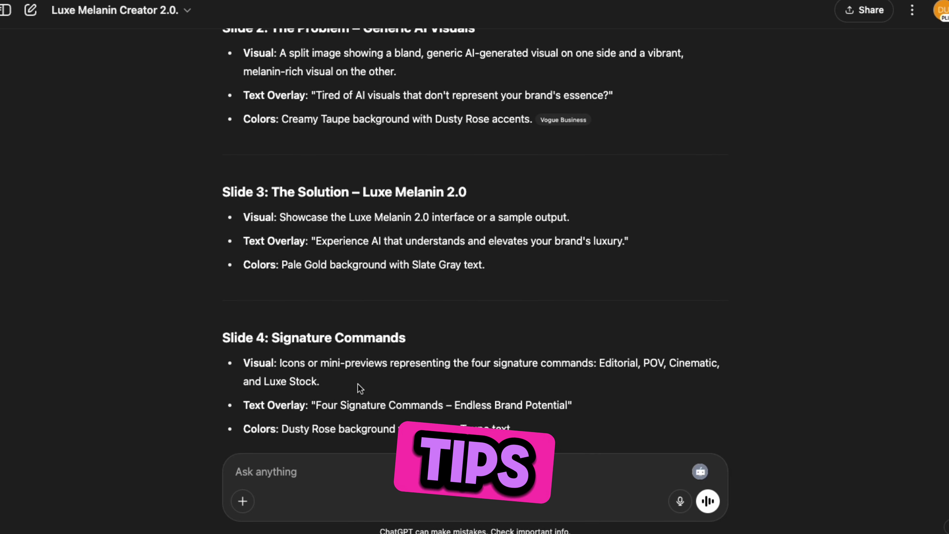
scroll(360, 388, down, 15)
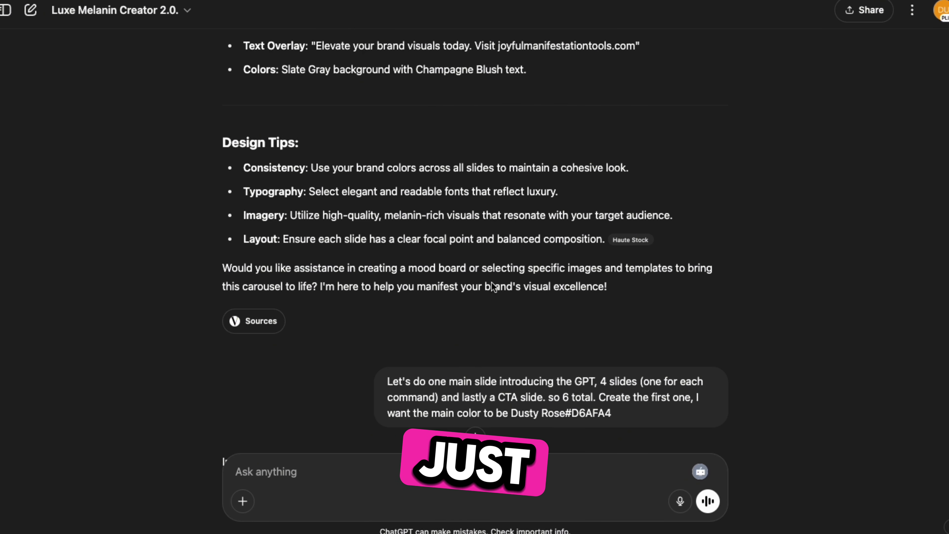
scroll(492, 283, up, 1)
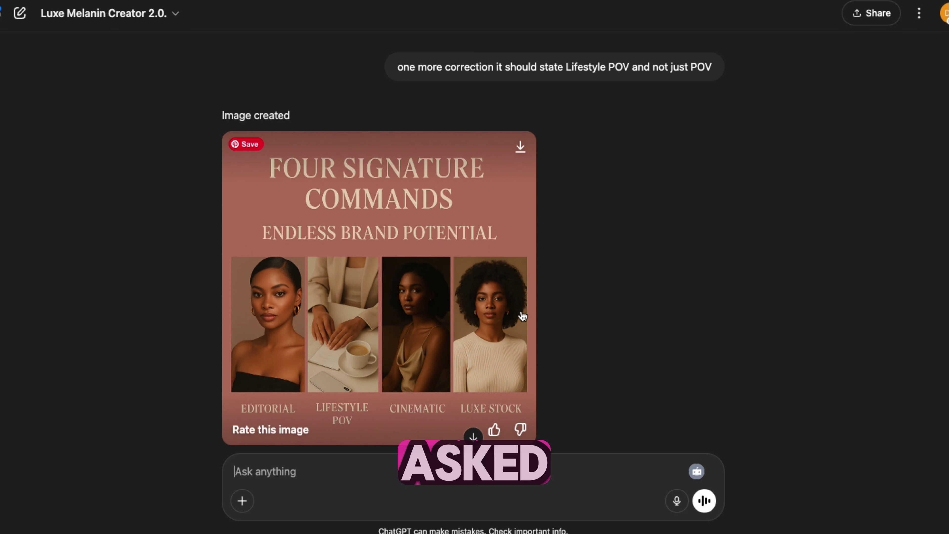
Send the message "ok whats the next slide?" after the Four Signature Commands slide.
scroll(486, 262, down, 2)
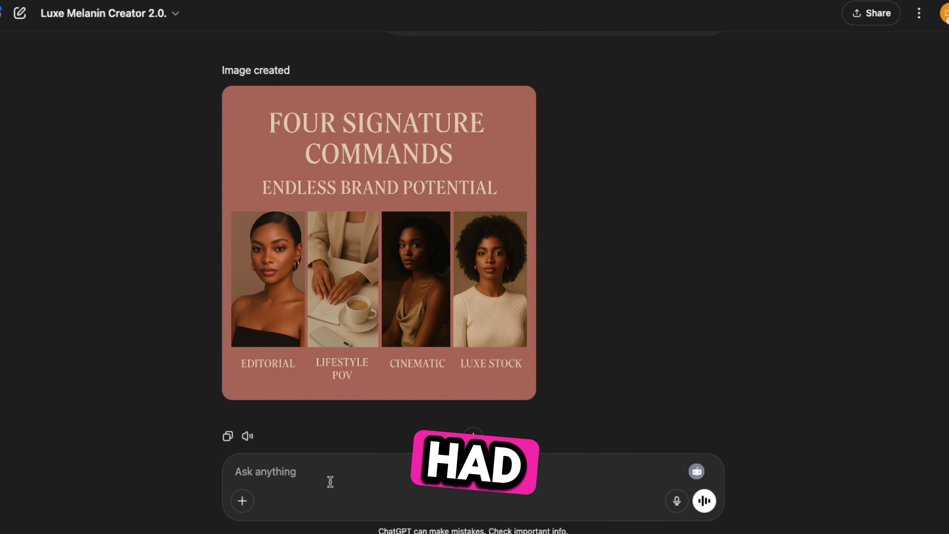
text(w)
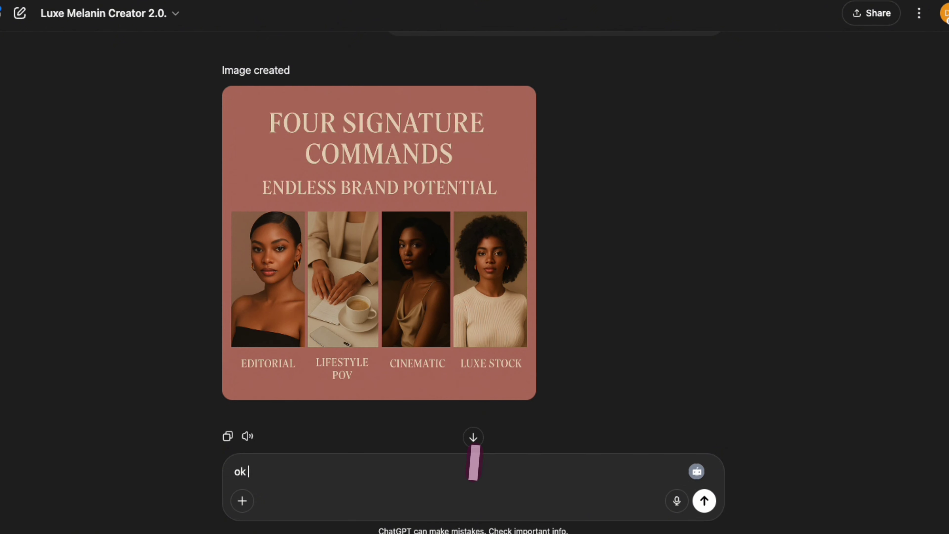
text(hats the next slide?)
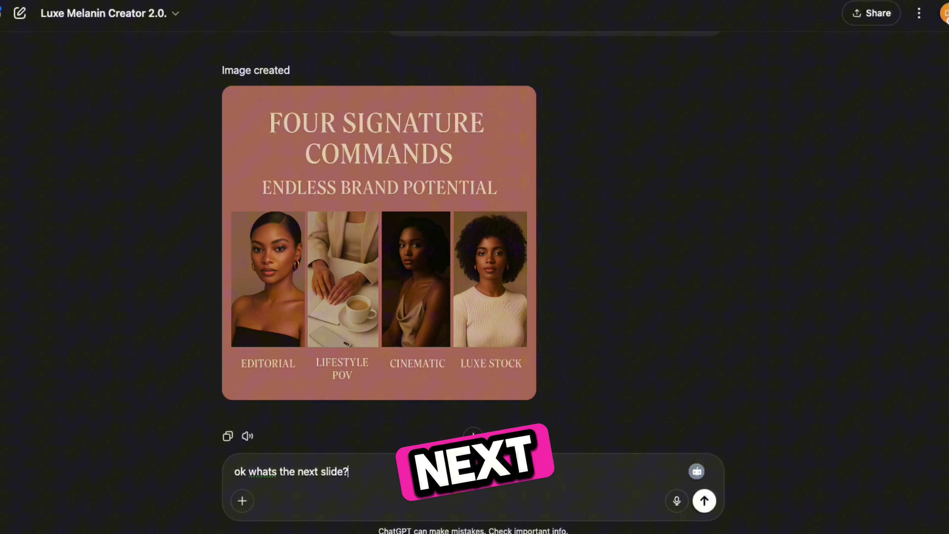
key(Return)
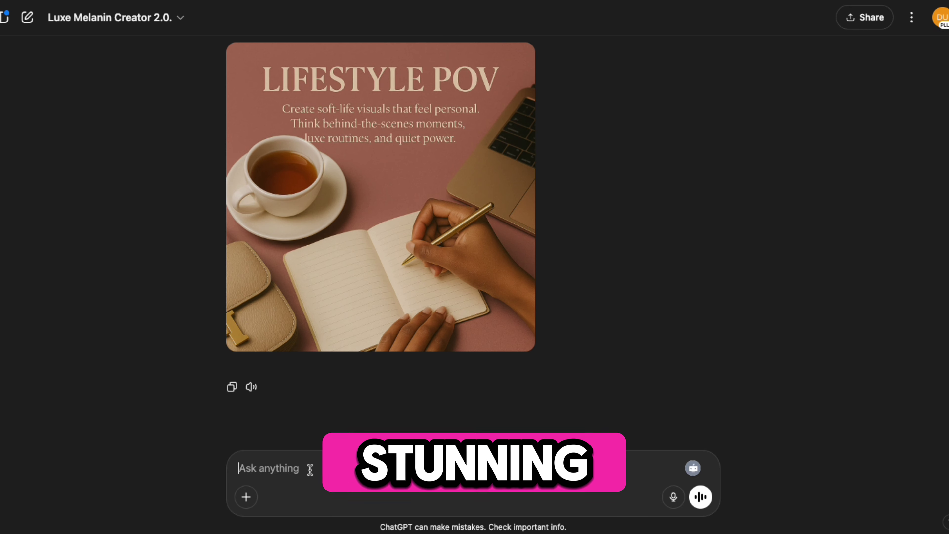
Request another carousel slide after Lifestyle POV with the message "great the next slide".
text(grewat te)
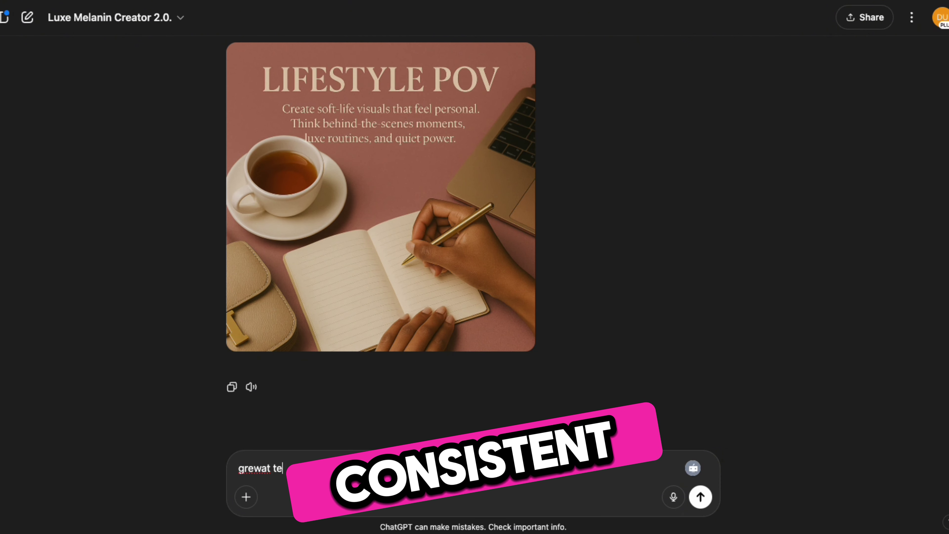
key(BackSpace)
key(BackSpace)
key(BackSpace)
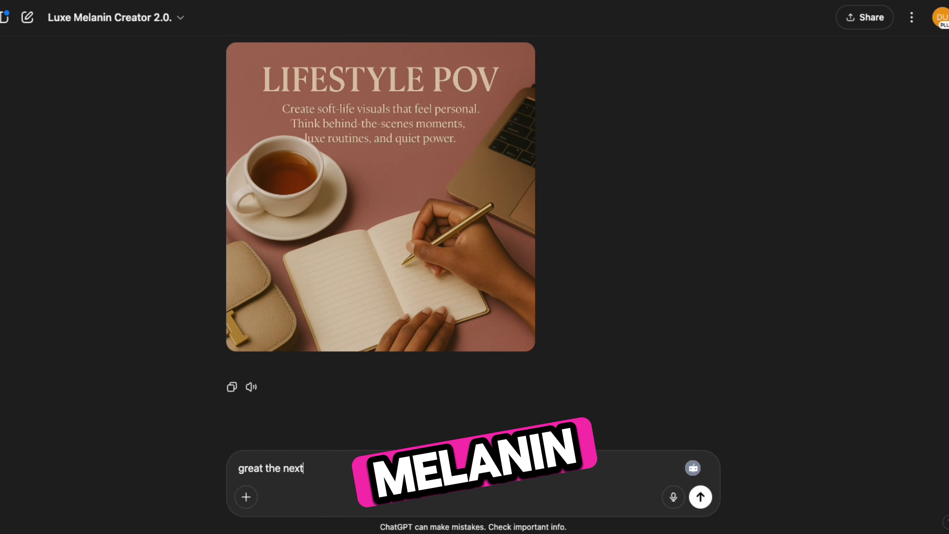
text(slide)
key(Return)
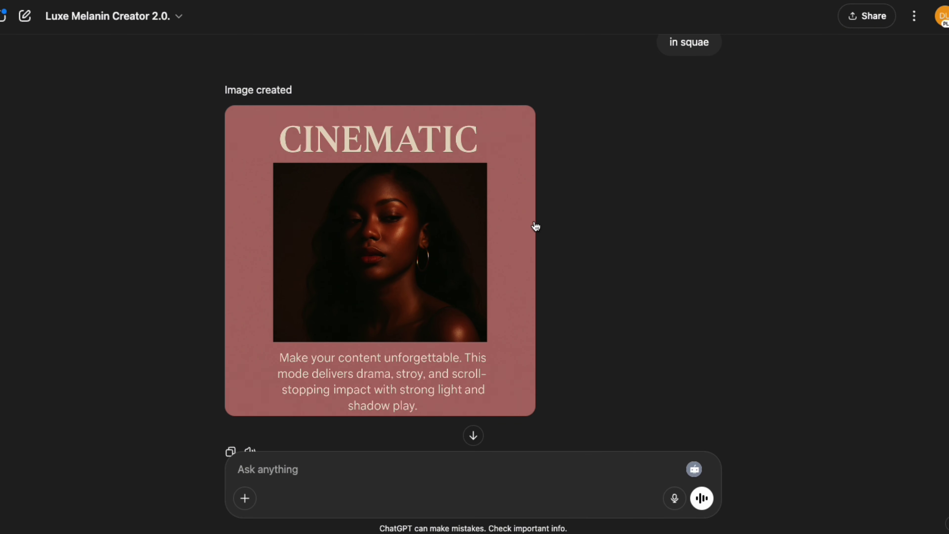
Examine the generated Cinematic slide and dismiss the voice feedback bar.
mouse_move(516, 226)
scroll(501, 269, down, 2)
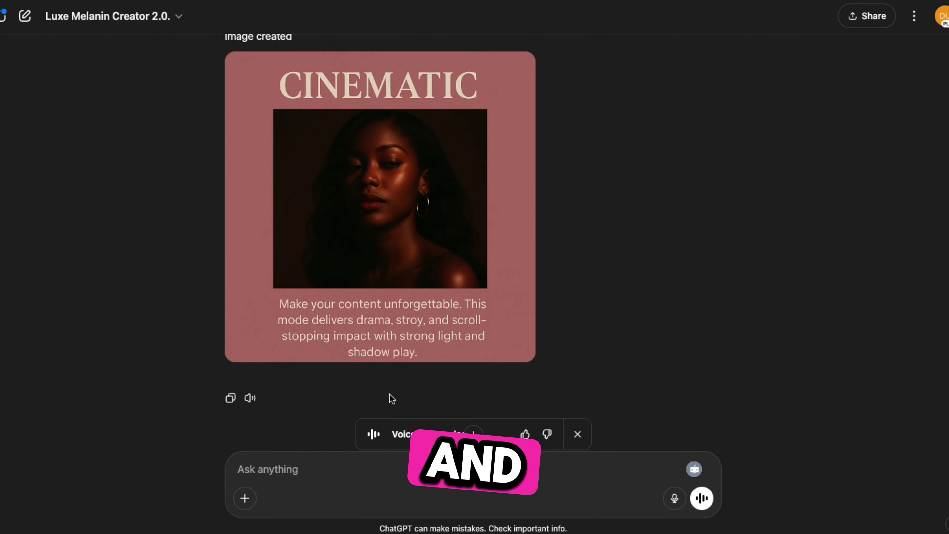
click(577, 372)
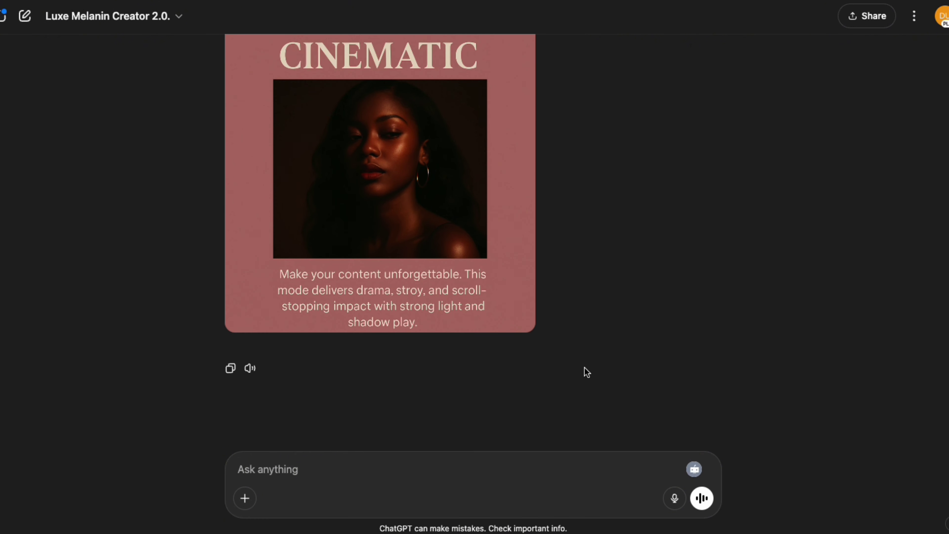
scroll(653, 288, up, 2)
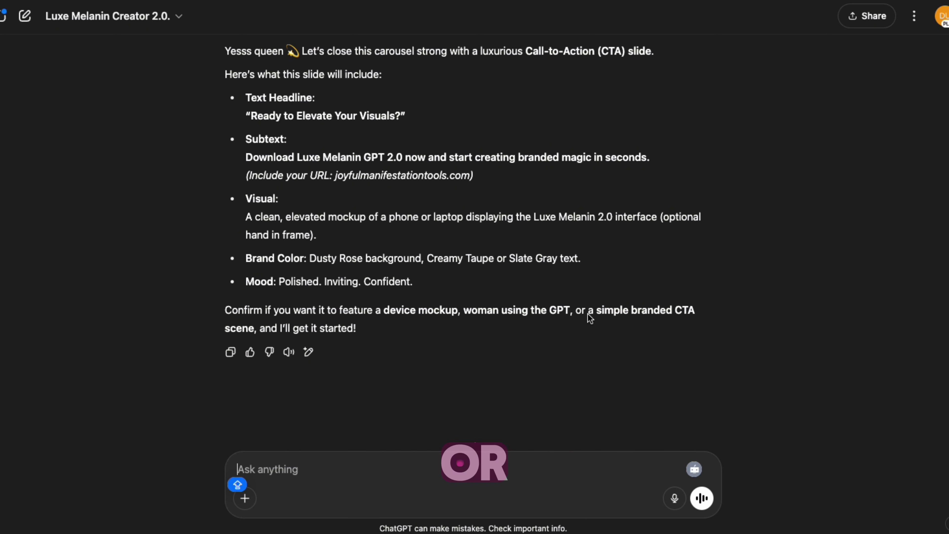
Copy the option "a simple branded CTA scene" from the response and send it as the choice for the call-to-action slide.
drag(589, 313, 615, 333)
key(super+c)
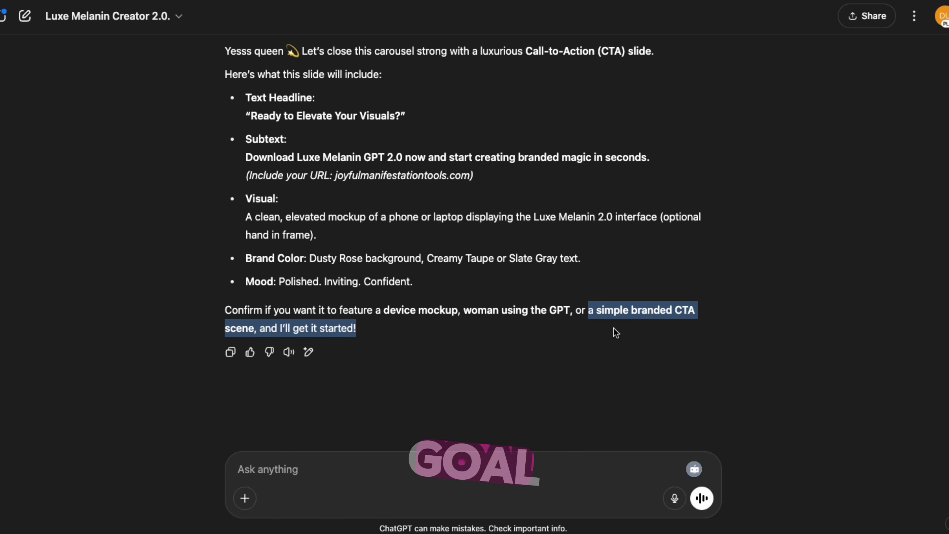
click(355, 469)
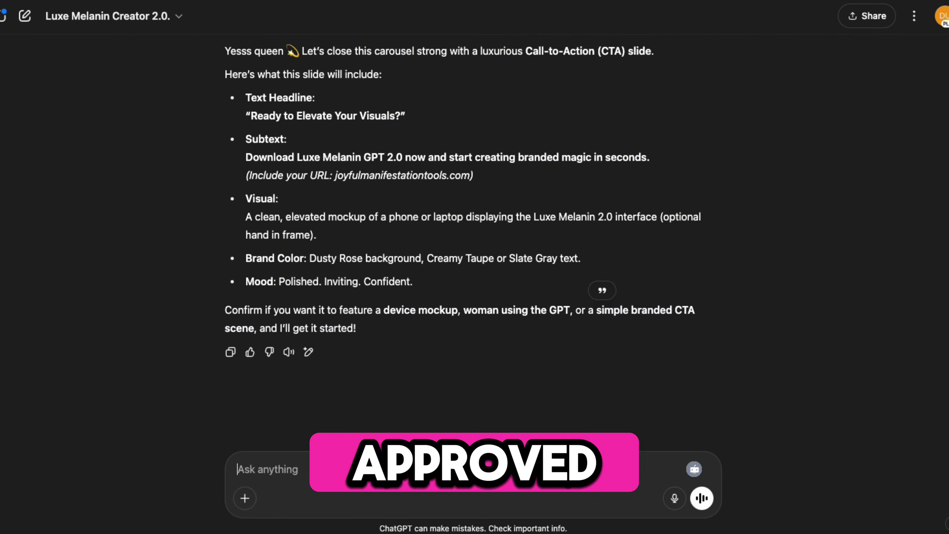
key(super+v)
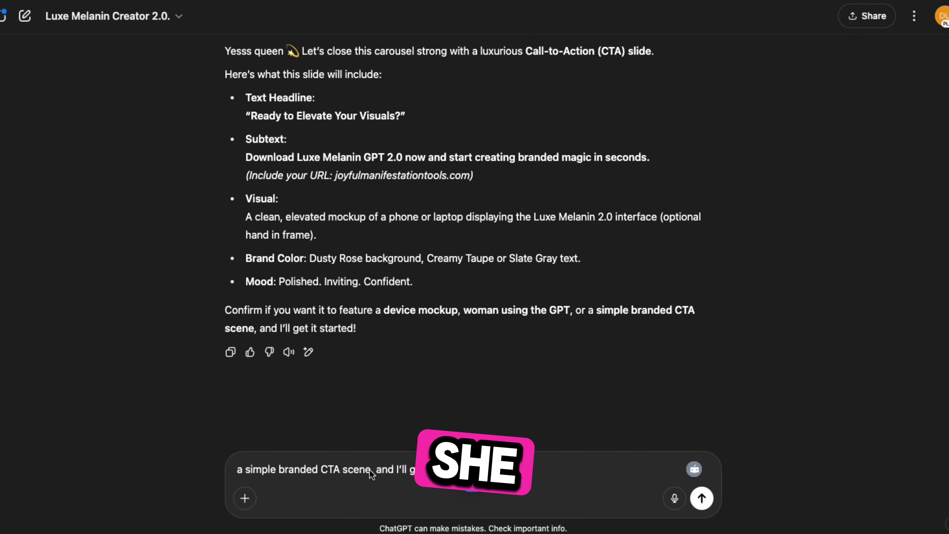
key(BackSpace)
key(Return)
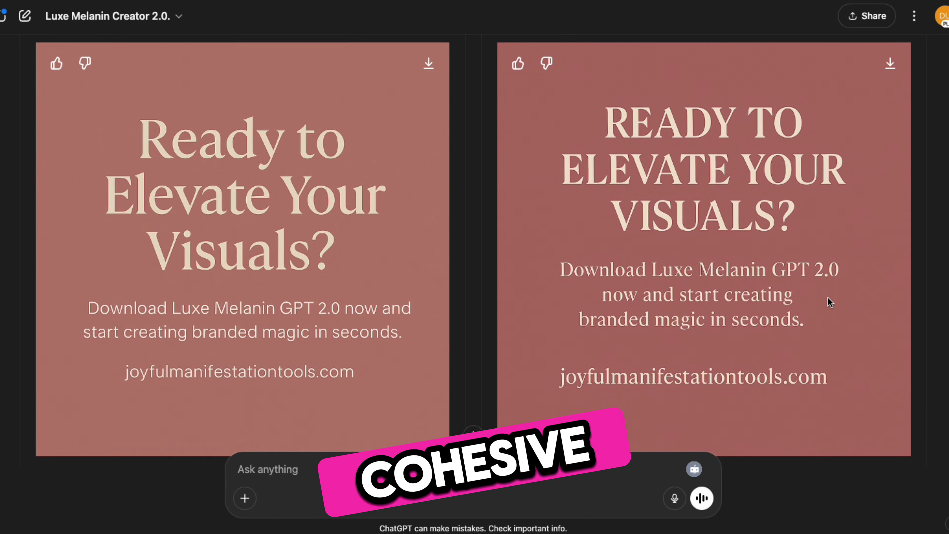
Request the missing slide with the message "We forgot to do Luxury Stock photography".
scroll(287, 467, down, 4)
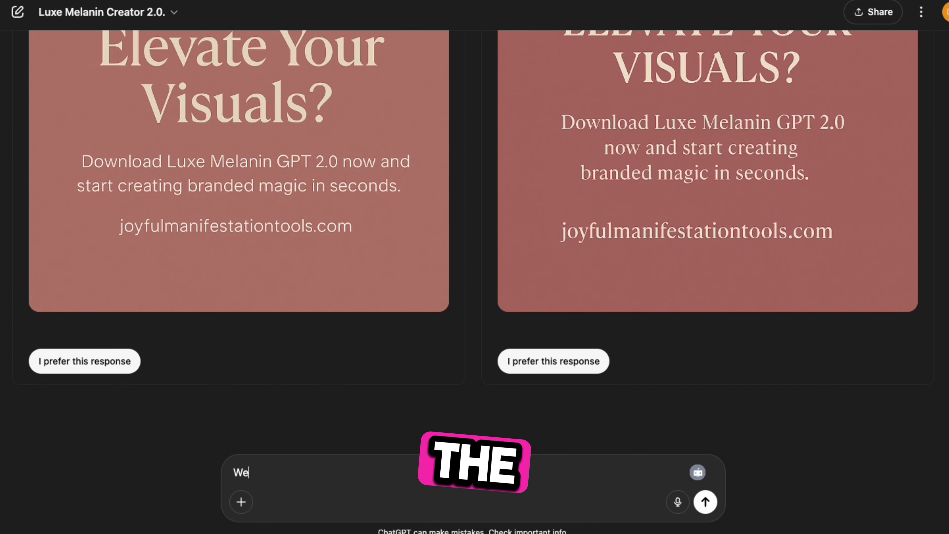
text(org)
key(BackSpace)
key(BackSpace)
key(BackSpace)
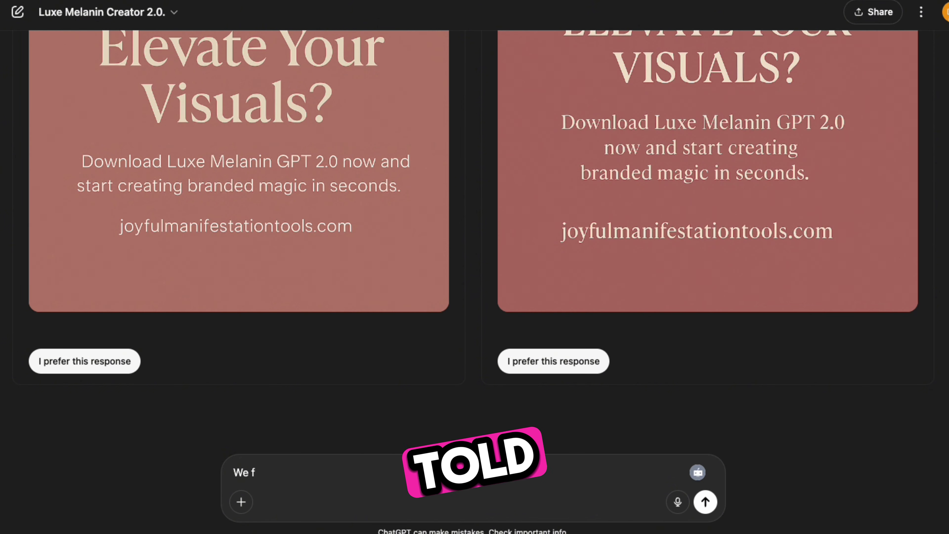
text(orgo)
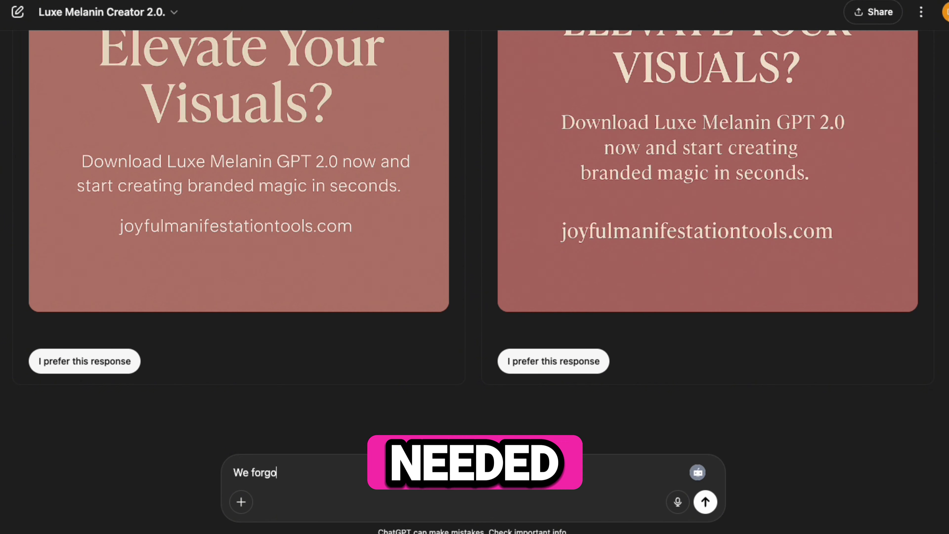
text(t to to)
text(d)
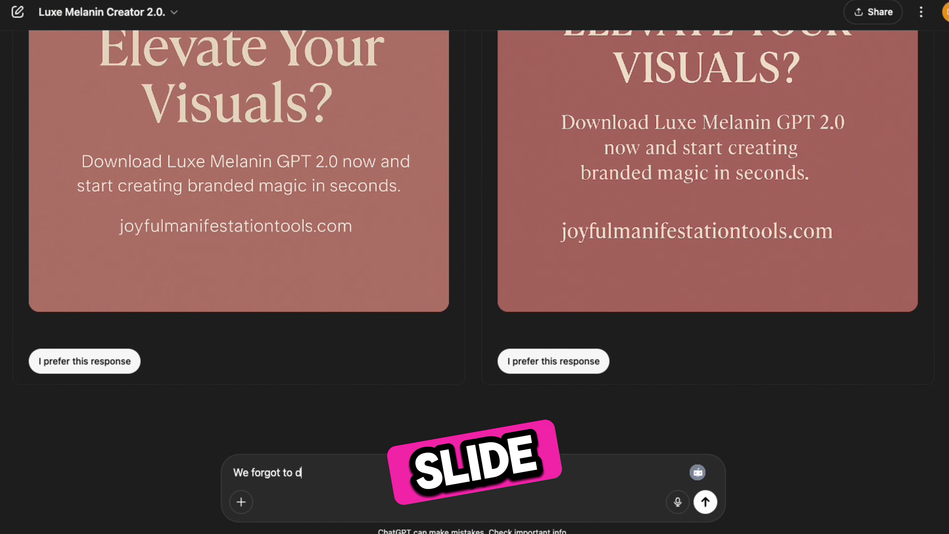
text(o Luxury Stock photography)
key(Return)
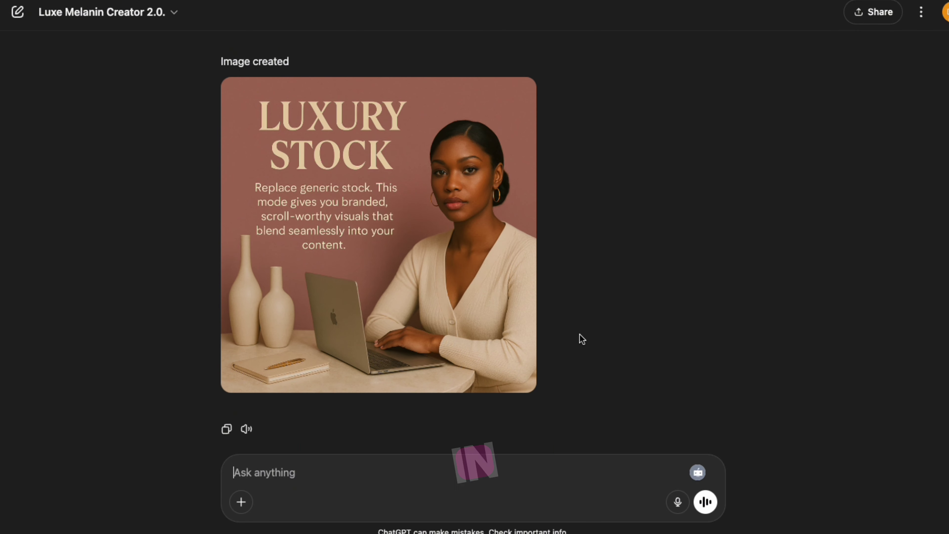
Save the generated Luxury Stock slide image.
mouse_move(482, 258)
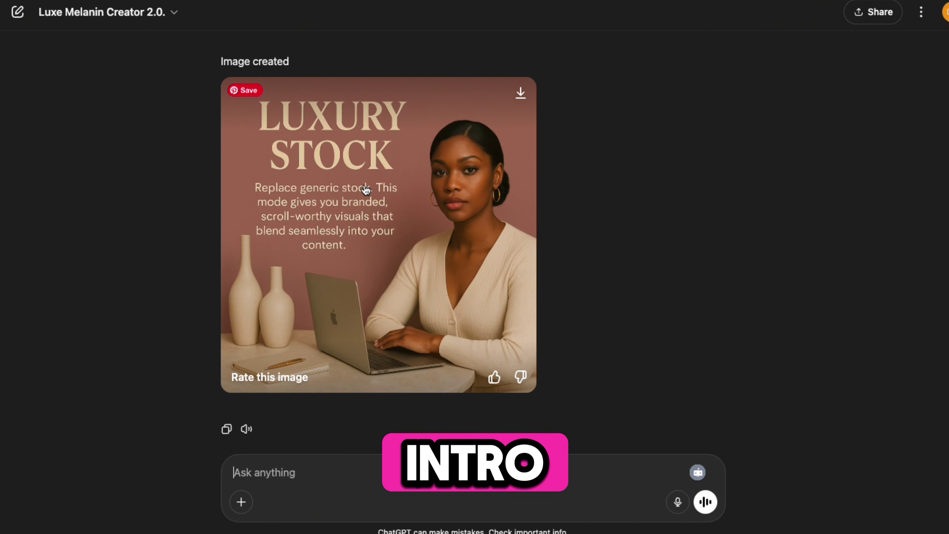
right_click(371, 256)
click(401, 282)
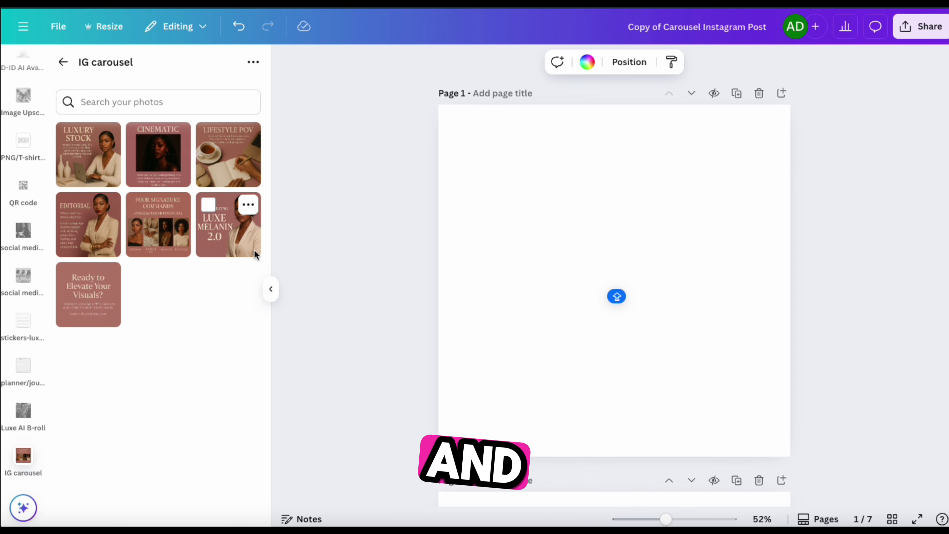
In Canva, add the Introducing Luxe Melanin 2.0 image from the IG carousel folder to page 1 and set it as the background.
click(233, 236)
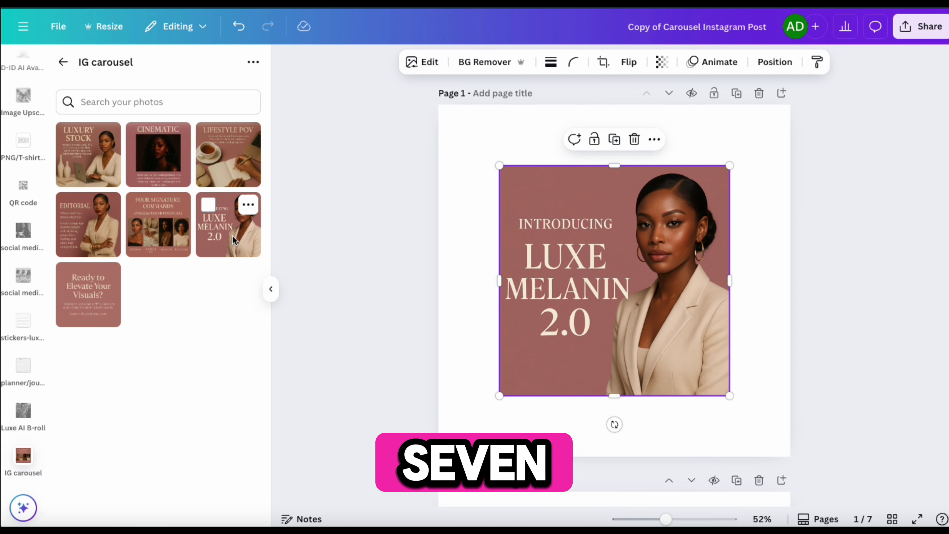
click(659, 139)
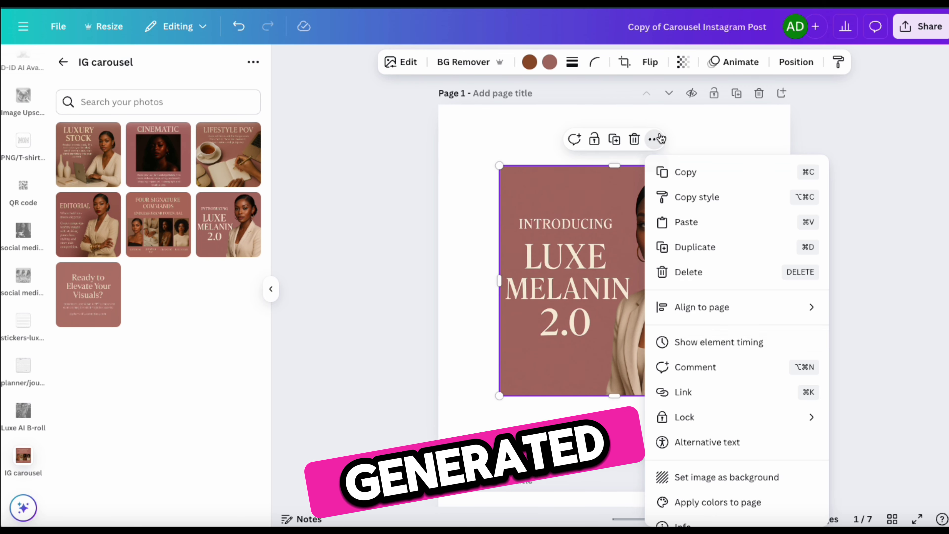
click(715, 478)
Add the Four Signature Commands image to page 2 and set it as the page background.
scroll(683, 411, down, 5)
click(169, 234)
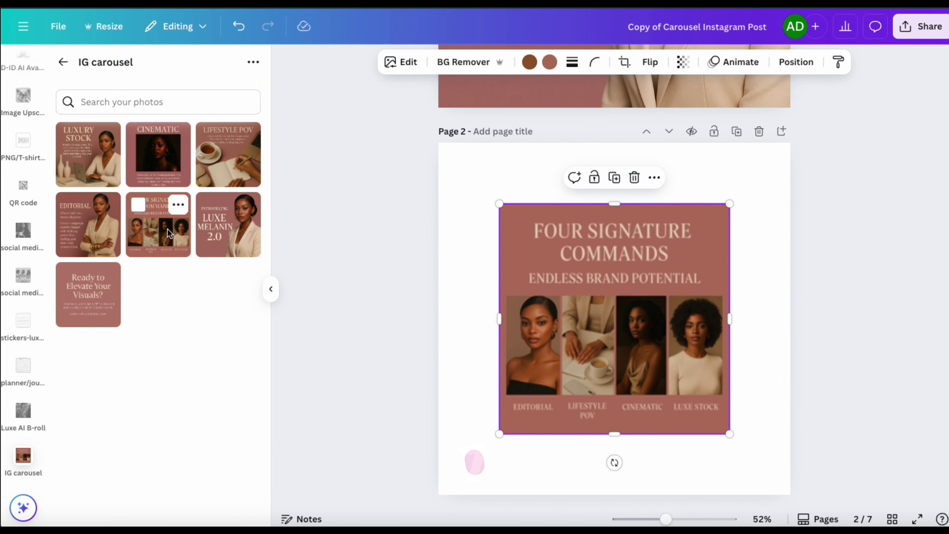
click(654, 177)
click(715, 516)
Place the Editorial image on page 3 and set it as the page background.
scroll(663, 384, down, 5)
click(88, 225)
click(655, 181)
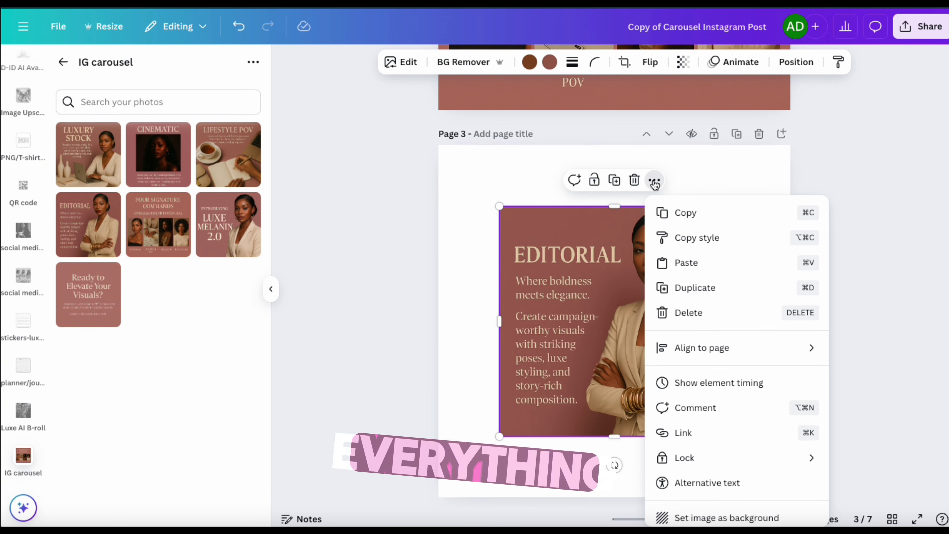
click(715, 518)
Add the Lifestyle POV image to page 4 and set it as the page background.
scroll(668, 431, down, 5)
click(228, 154)
click(655, 180)
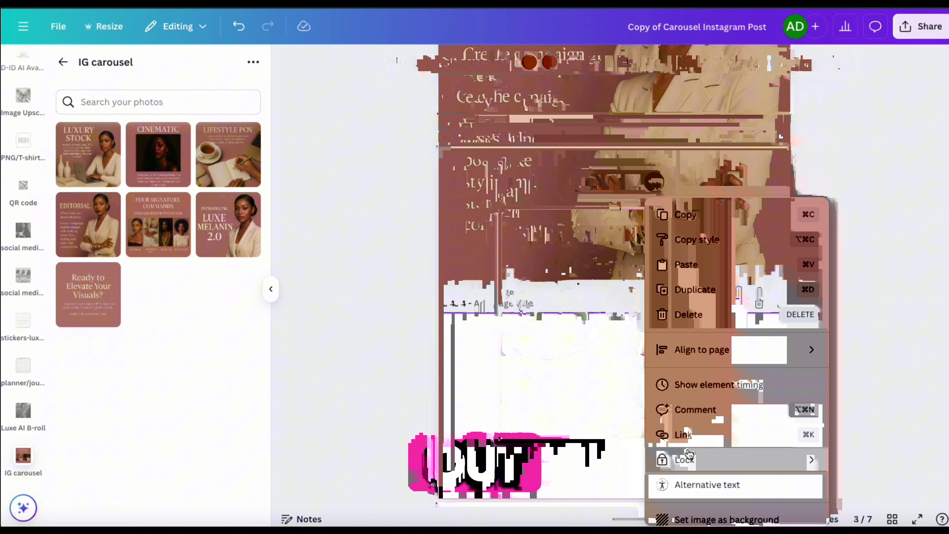
click(715, 516)
Add the Cinematic image to page 5 and set it as the page background.
scroll(692, 378, down, 5)
click(158, 154)
click(652, 127)
click(714, 465)
Place the Luxury Stock image on page 6 and set it as the page background.
scroll(674, 386, down, 5)
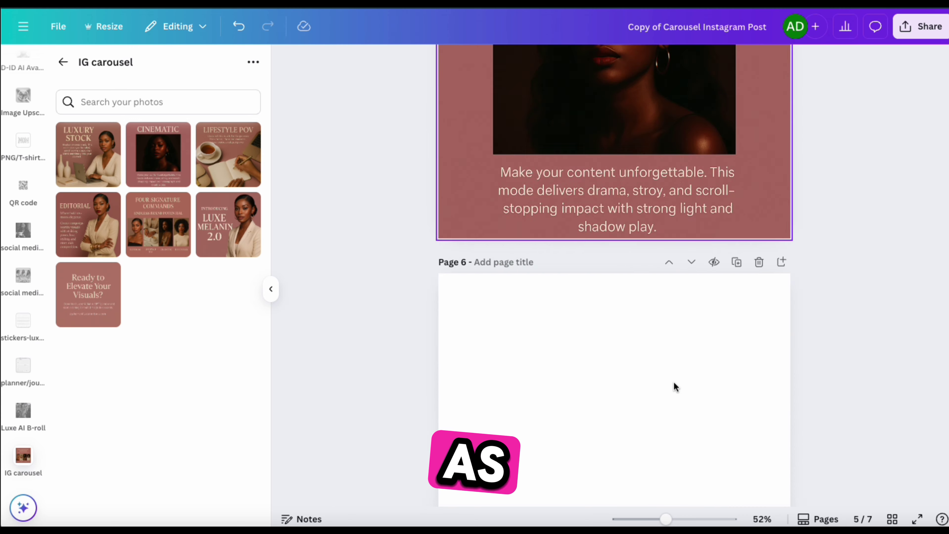
click(89, 154)
click(654, 100)
click(715, 438)
Place the Ready to Elevate Your Visuals? image on page 7 and set it as the page background.
scroll(673, 374, down, 5)
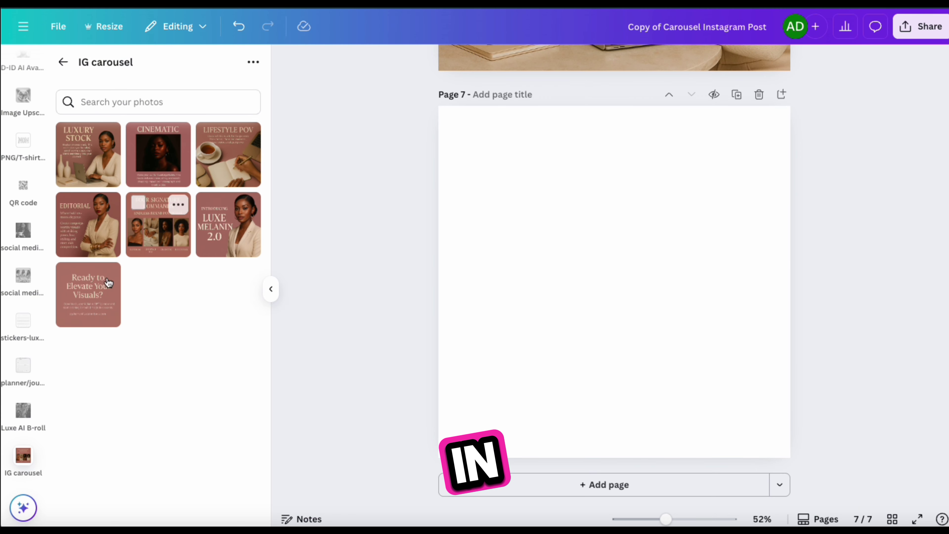
click(88, 294)
click(655, 140)
click(715, 478)
Return to page 1 and convert its background image's text into editable text with Grab Text.
click(893, 519)
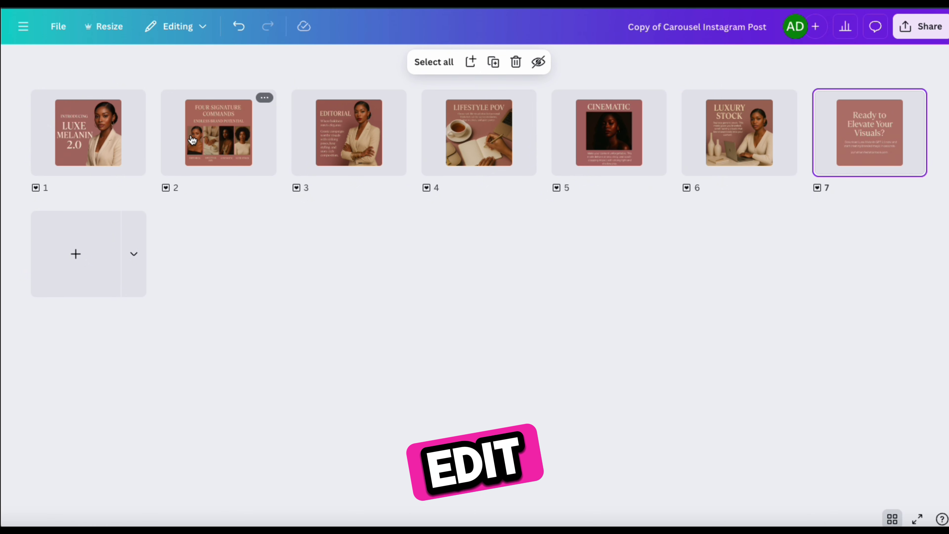
click(86, 145)
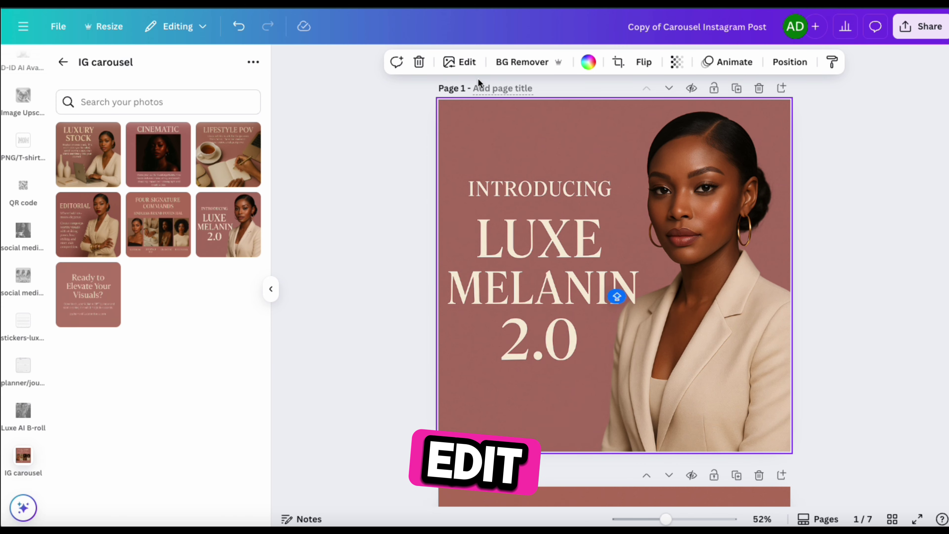
click(466, 63)
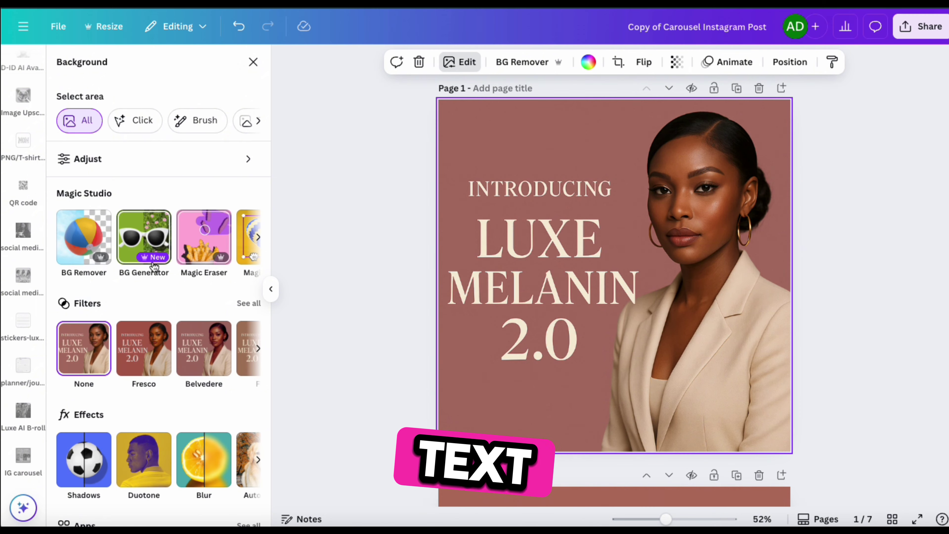
scroll(155, 262, right, 5)
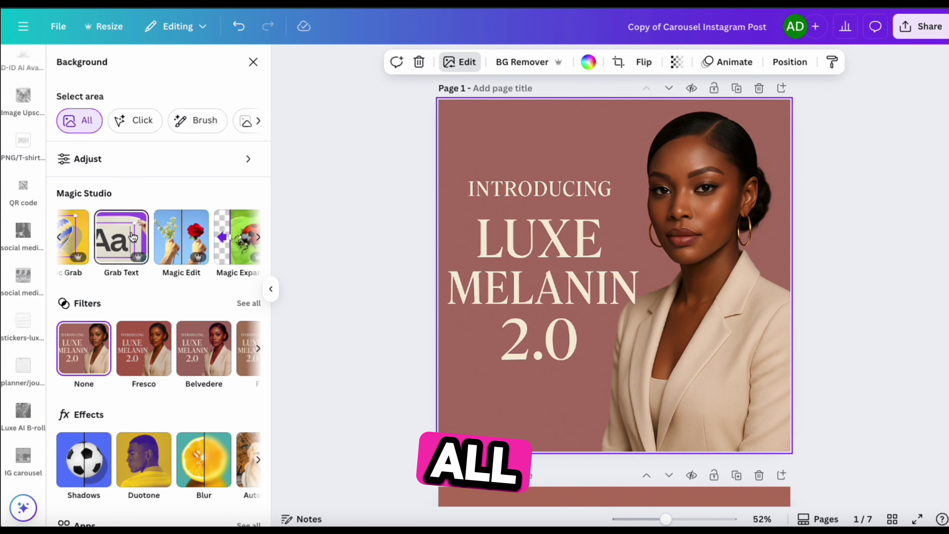
click(133, 237)
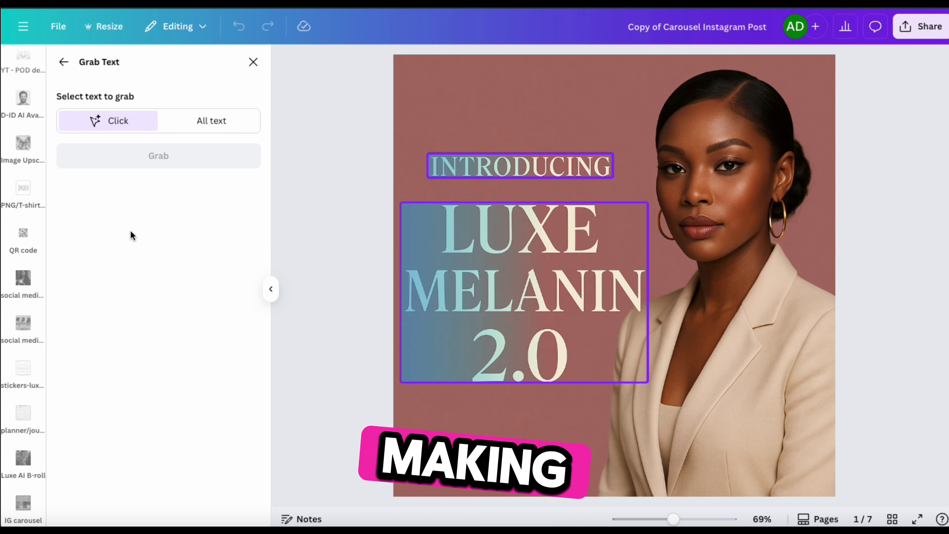
click(230, 160)
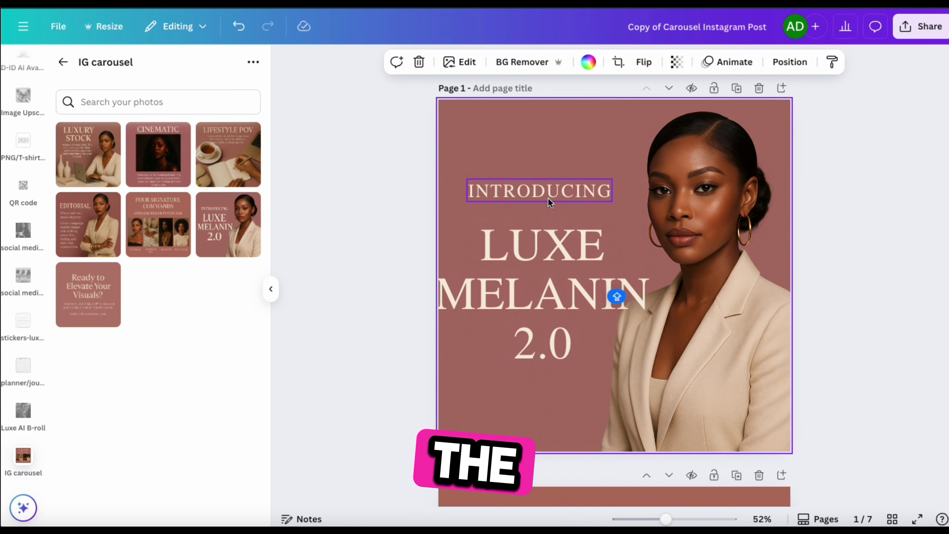
Move the INTRODUCING and LUXE MELANIN 2.0 text boxes higher and slightly toward the woman on page 1.
click(532, 262)
click(604, 191)
click(612, 250)
drag(650, 291, 661, 296)
click(582, 186)
click(557, 252)
drag(598, 189, 598, 166)
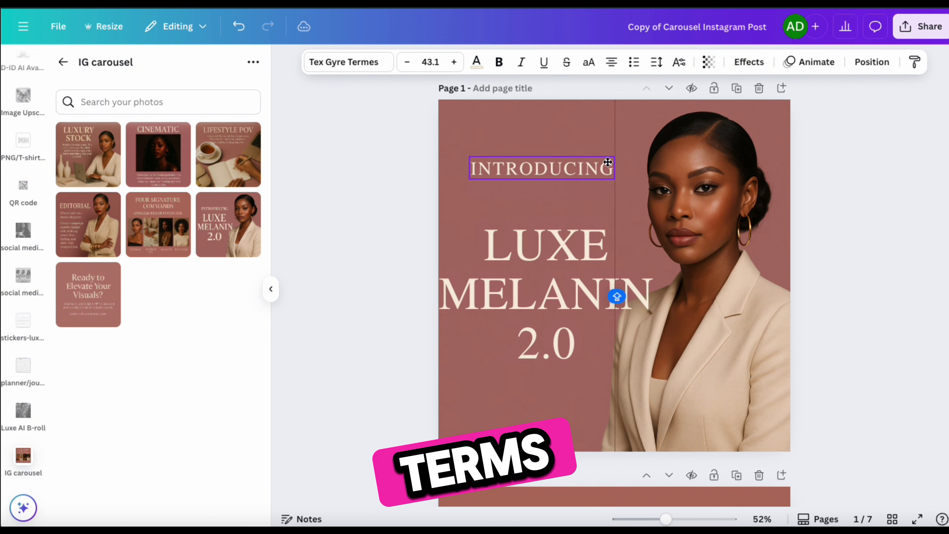
drag(579, 254, 584, 224)
click(827, 235)
click(554, 168)
click(835, 255)
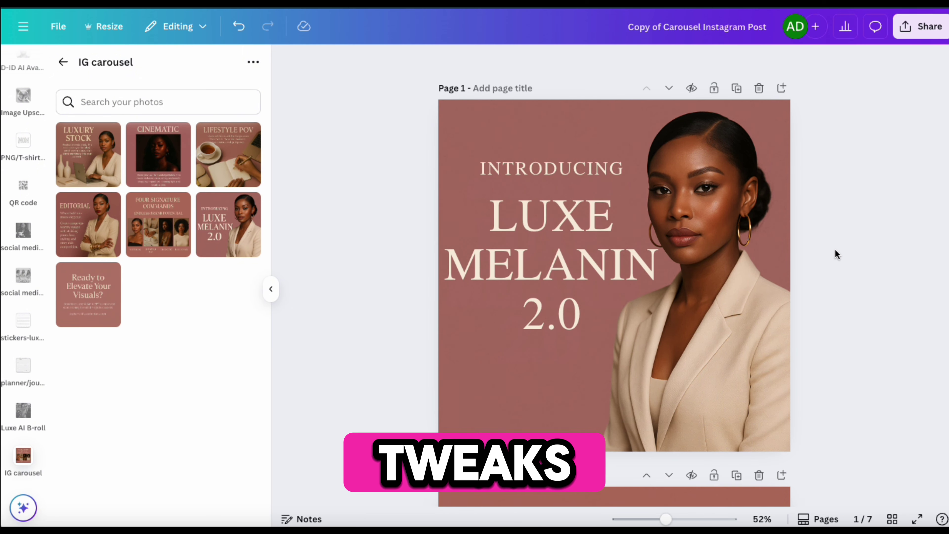
Recolor the page 1 title text white and apply the color change across all pages.
click(568, 274)
click(476, 62)
click(140, 155)
click(858, 335)
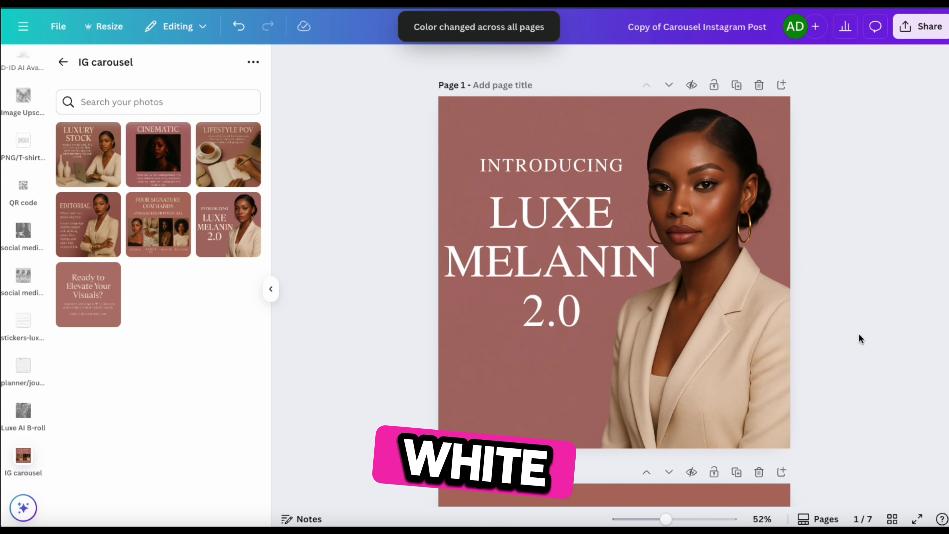
scroll(860, 338, down, 2)
scroll(860, 339, up, 2)
click(509, 125)
click(557, 202)
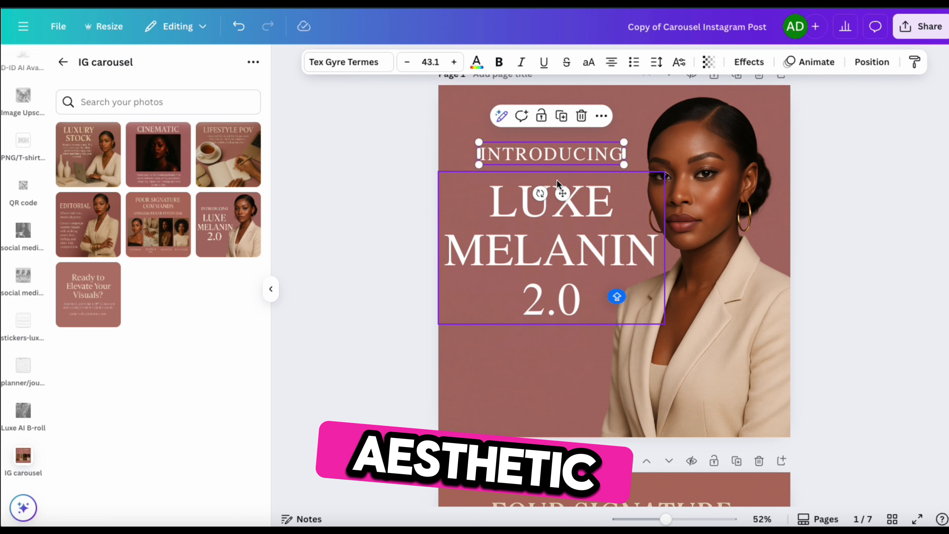
Extract all text from the Four Signature Commands background on page 2 with Grab Text.
scroll(530, 273, down, 3)
click(577, 179)
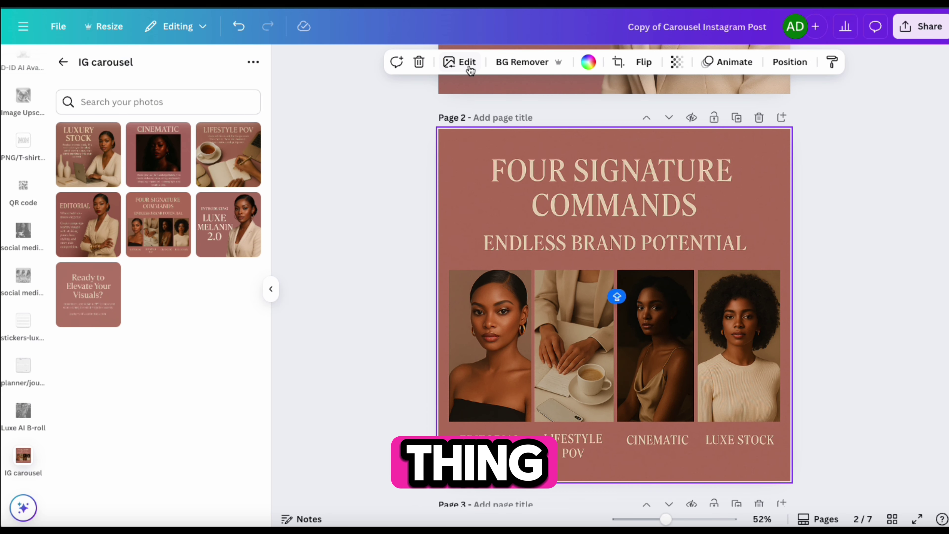
click(460, 62)
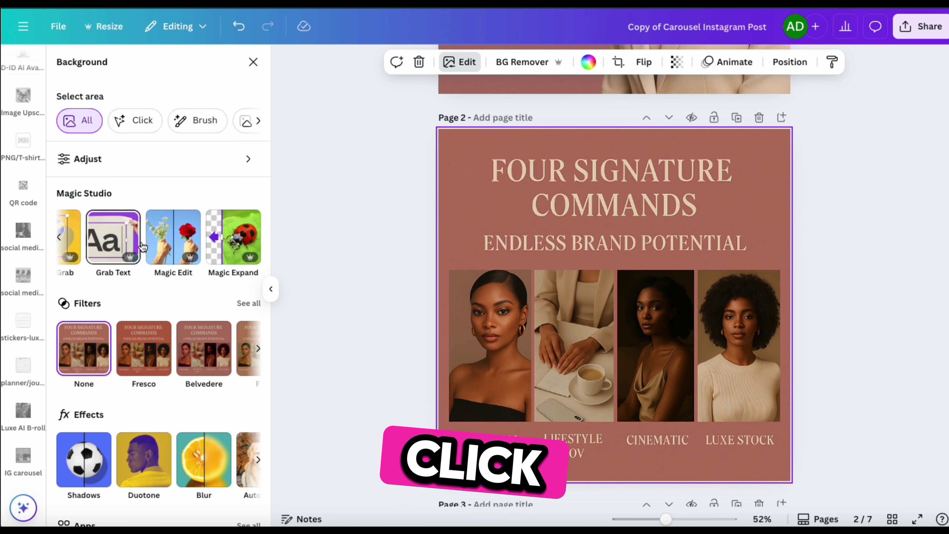
click(120, 237)
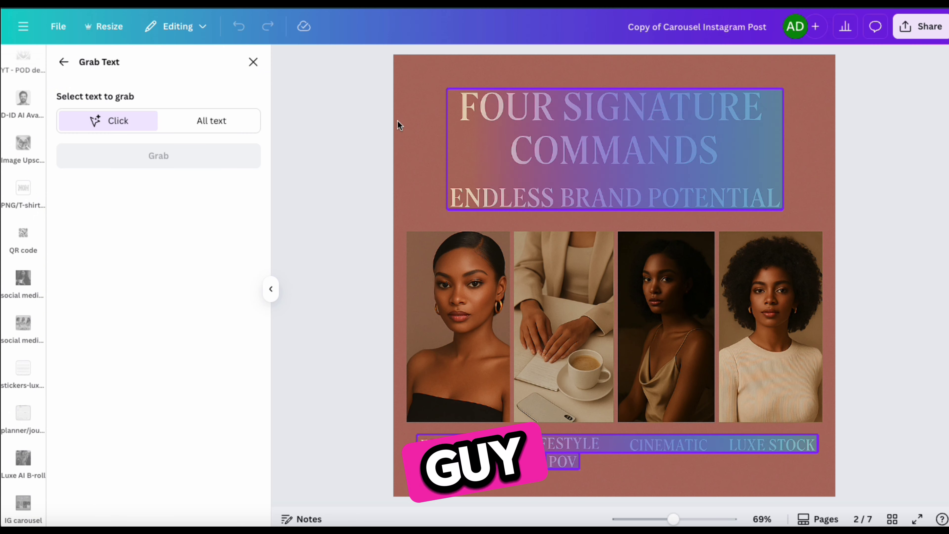
click(211, 121)
click(171, 157)
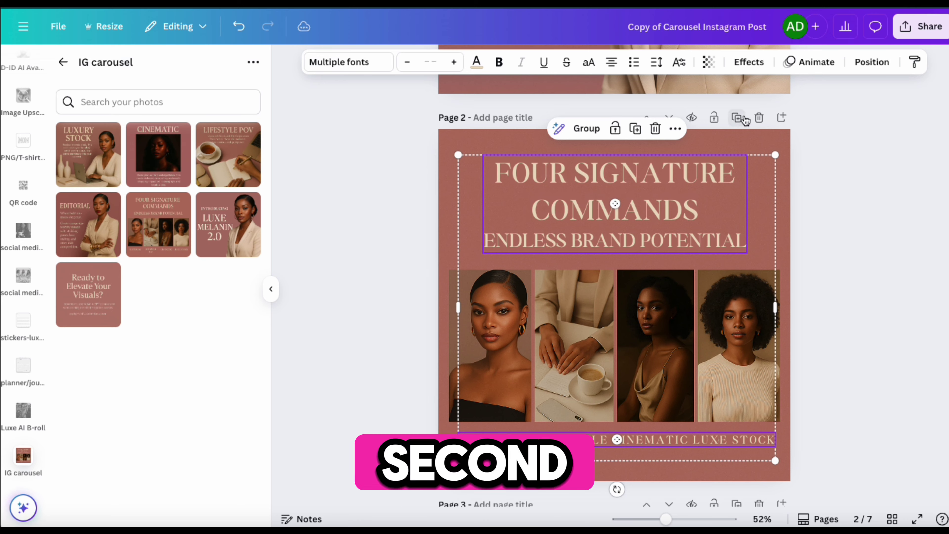
Change the page 2 heading font to Tex Gyre Termes and replace Boston Angel throughout the design.
click(837, 197)
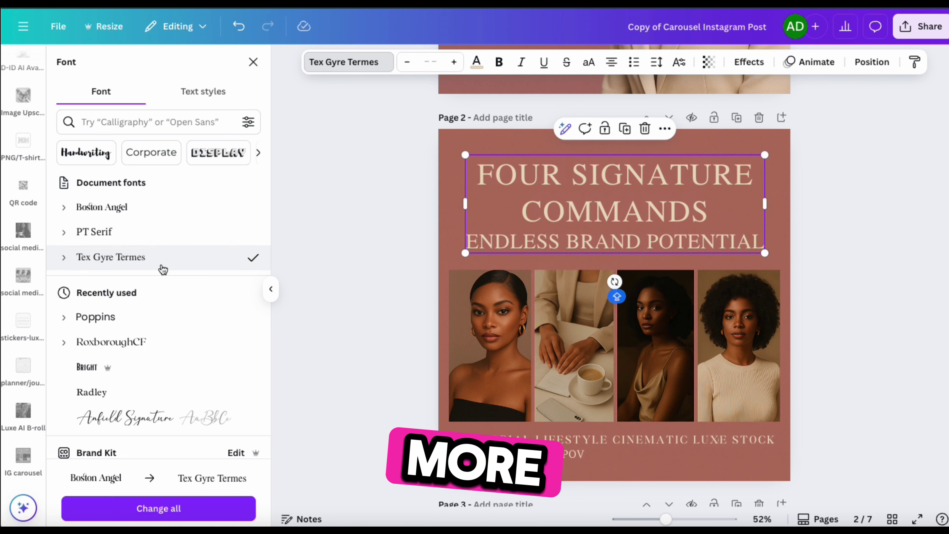
click(159, 508)
Delete the separate POV text on page 2 and fit the command labels on one line at font size 24.7.
click(599, 435)
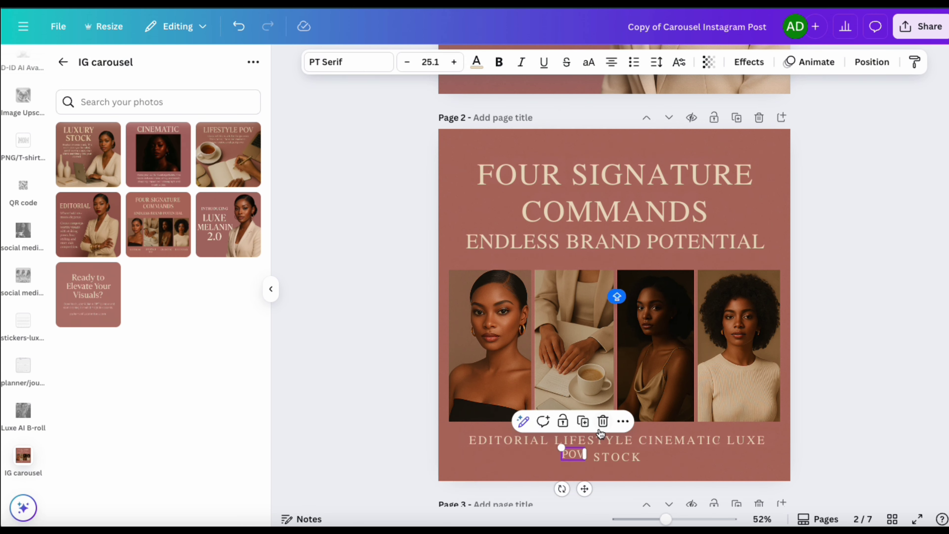
key(BackSpace)
drag(455, 432, 448, 431)
drag(626, 474, 630, 471)
click(430, 62)
text(24)
click(553, 464)
Split the command labels on page 2 into separate EDITORIAL and LIFESTYLE text boxes.
click(529, 434)
drag(459, 430, 452, 429)
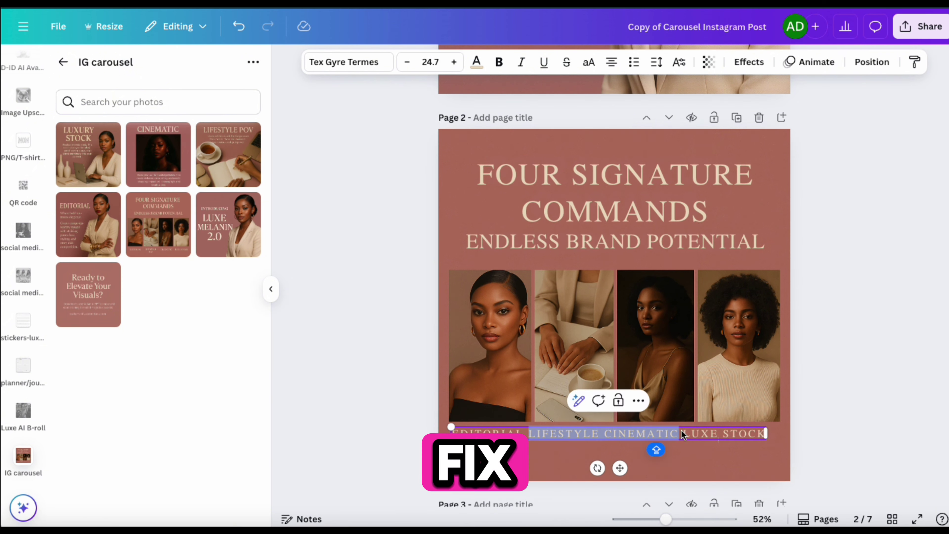
key(shift+End)
key(BackSpace)
drag(500, 475, 582, 475)
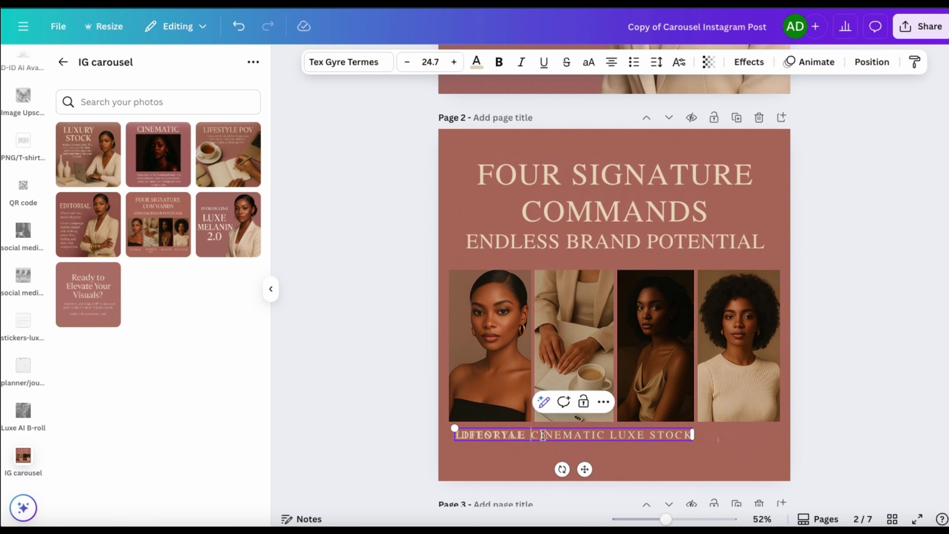
key(shift+End)
key(BackSpace)
Create separate CINEMATIC and LUXE STOCK labels and position them under the third and fourth images on page 2.
drag(589, 435, 748, 433)
key(BackSpace)
key(BackSpace)
key(BackSpace)
key(BackSpace)
key(BackSpace)
key(BackSpace)
key(BackSpace)
key(BackSpace)
key(BackSpace)
key(BackSpace)
key(BackSpace)
click(724, 448)
double_click(745, 434)
text(LUXE STOCK)
drag(657, 435, 653, 435)
click(572, 465)
Enlarge the EDITORIAL heading on page 3.
click(484, 247)
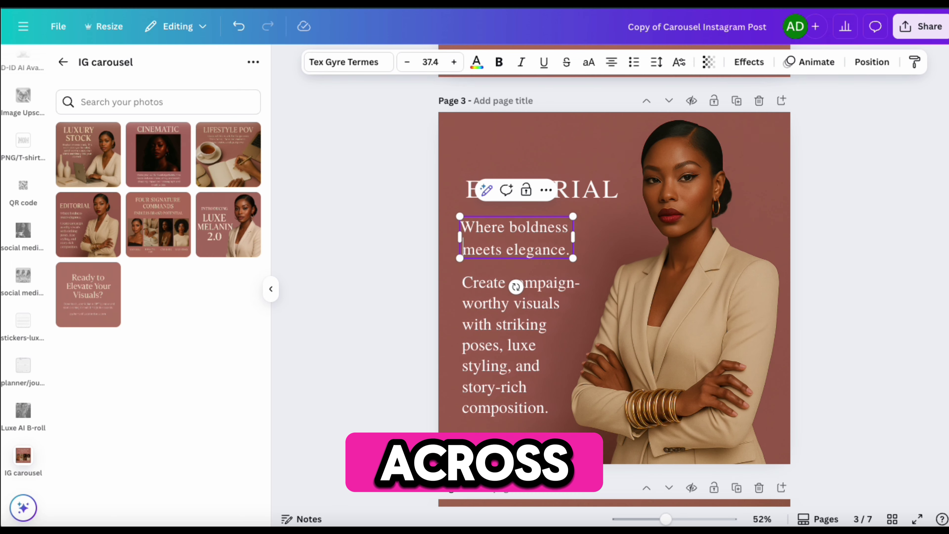
click(508, 195)
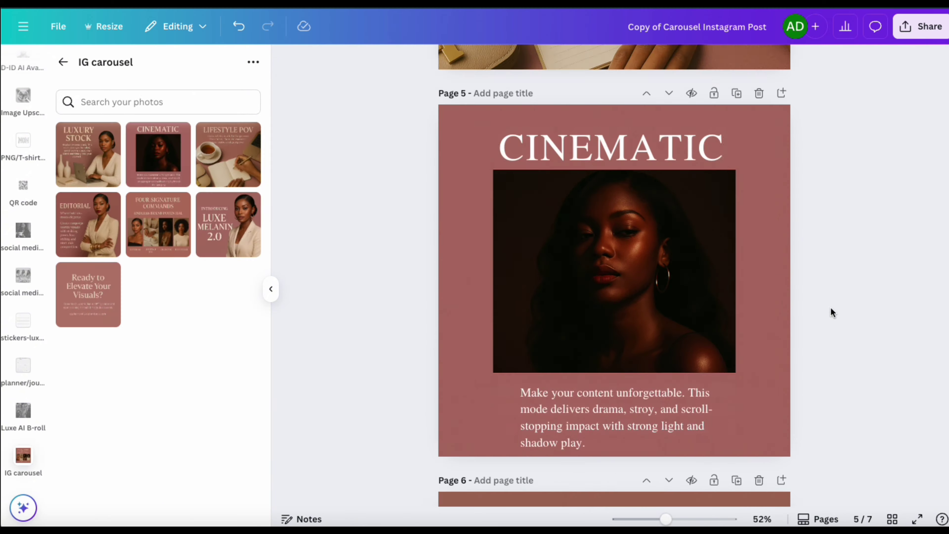
Extract all text from page 7's background and correct the website address to joyfulmanifestationtools.com.
scroll(836, 219, down, 15)
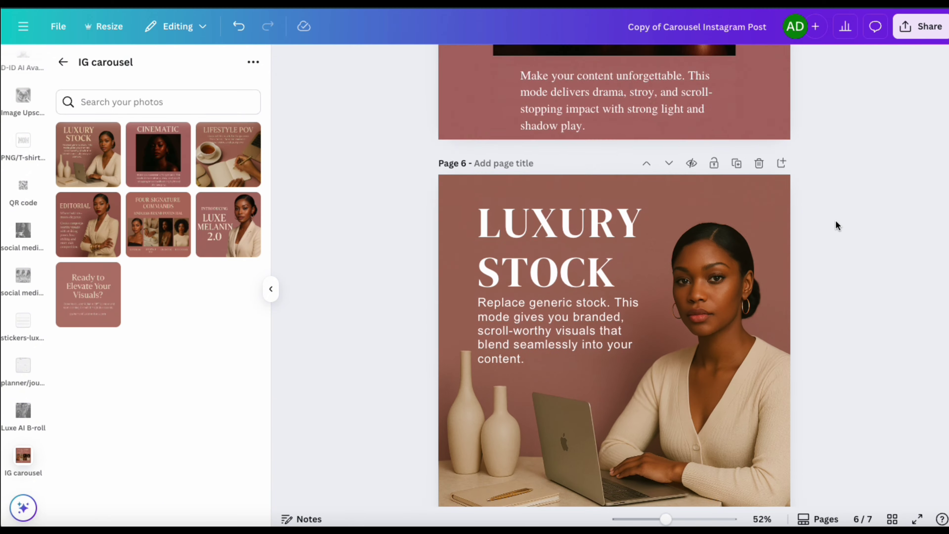
click(617, 297)
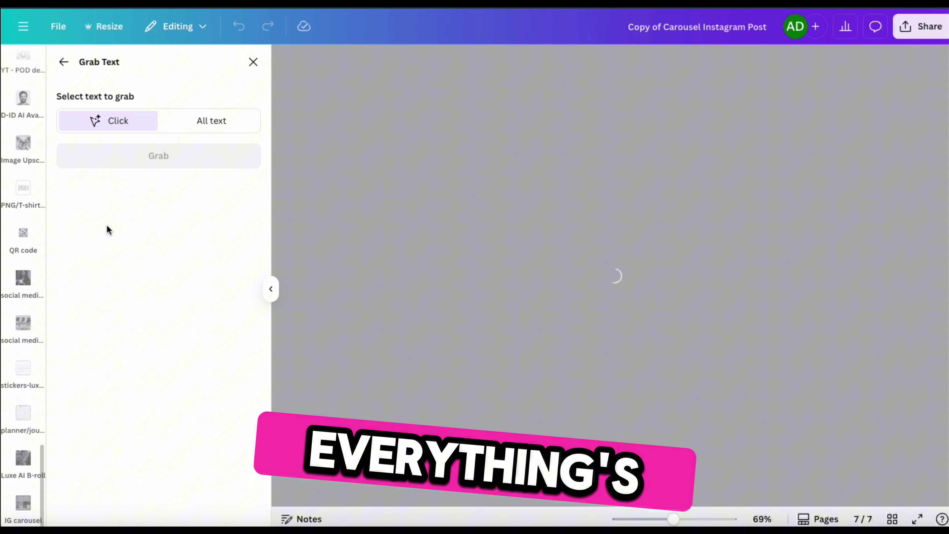
click(212, 120)
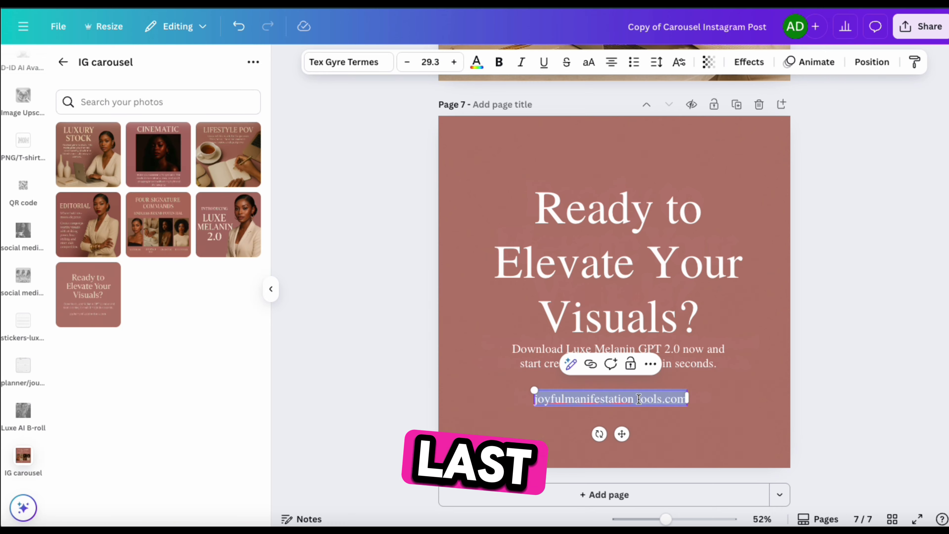
click(744, 388)
click(846, 329)
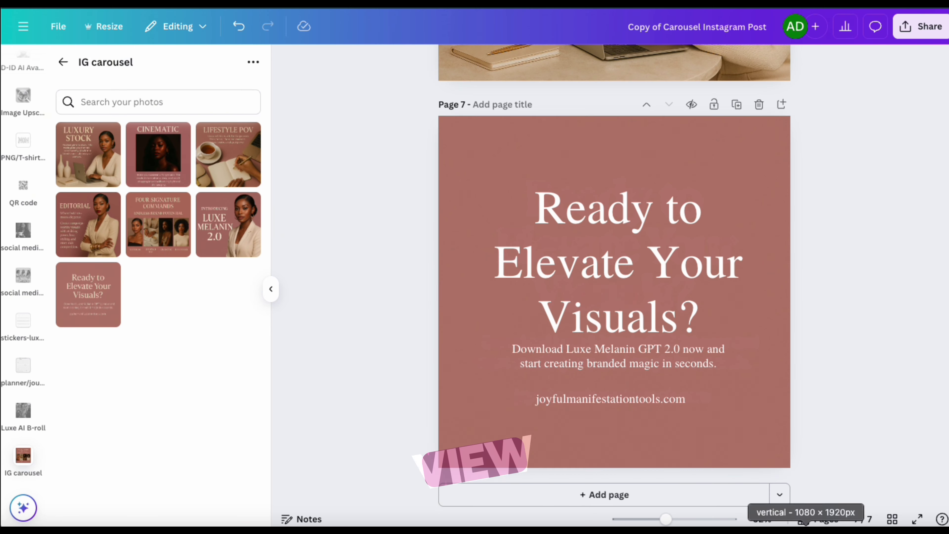
Review all the carousel slides together in the page overview.
click(892, 519)
click(893, 519)
click(892, 519)
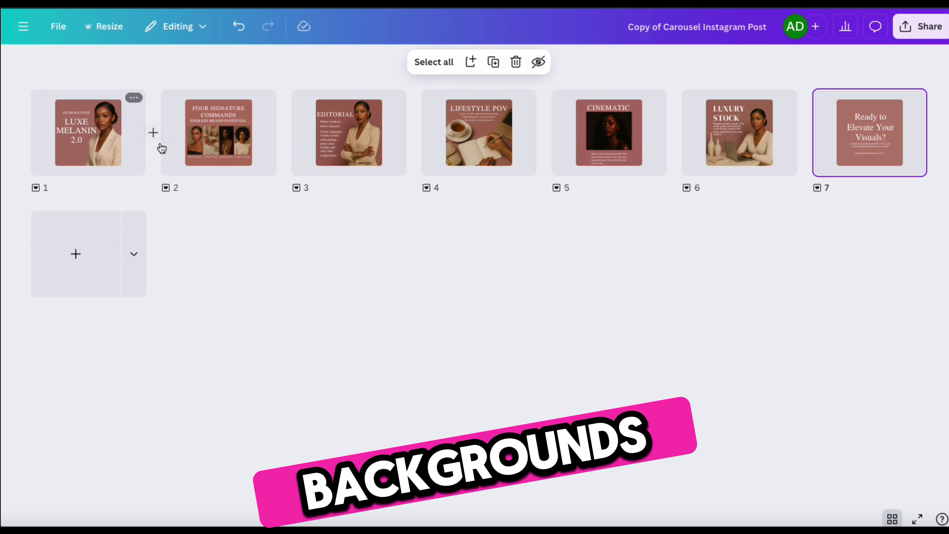
Fill page 1's background with its first photo color, copy the hex code #AB7466, and undo the fill.
double_click(119, 149)
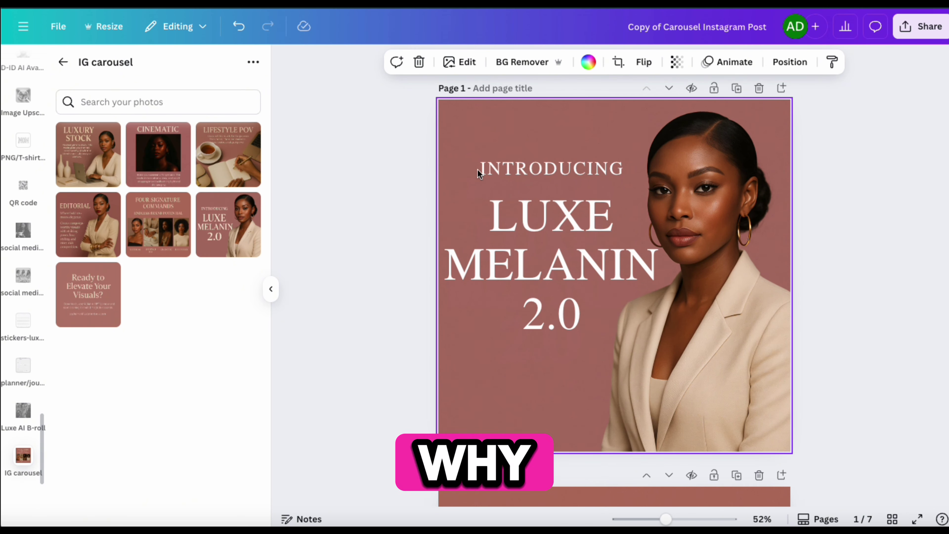
click(271, 289)
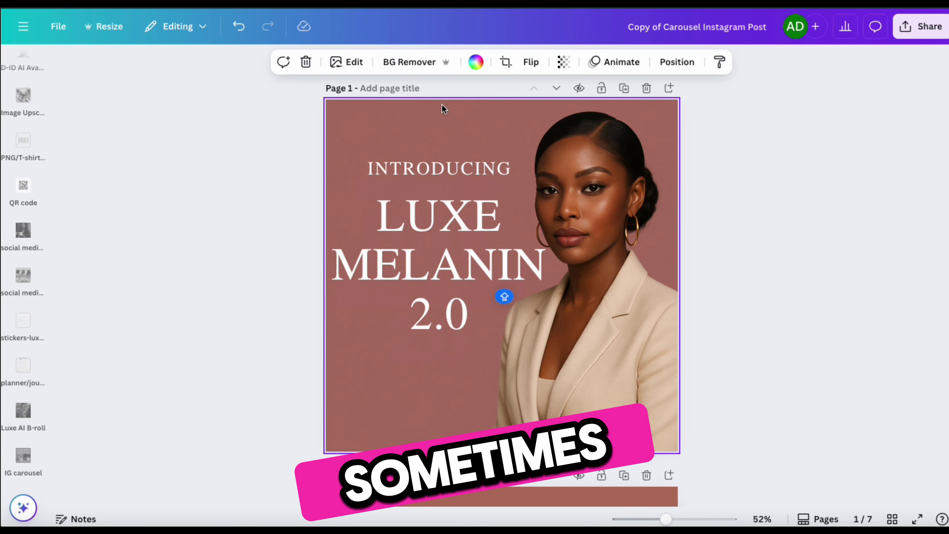
click(477, 62)
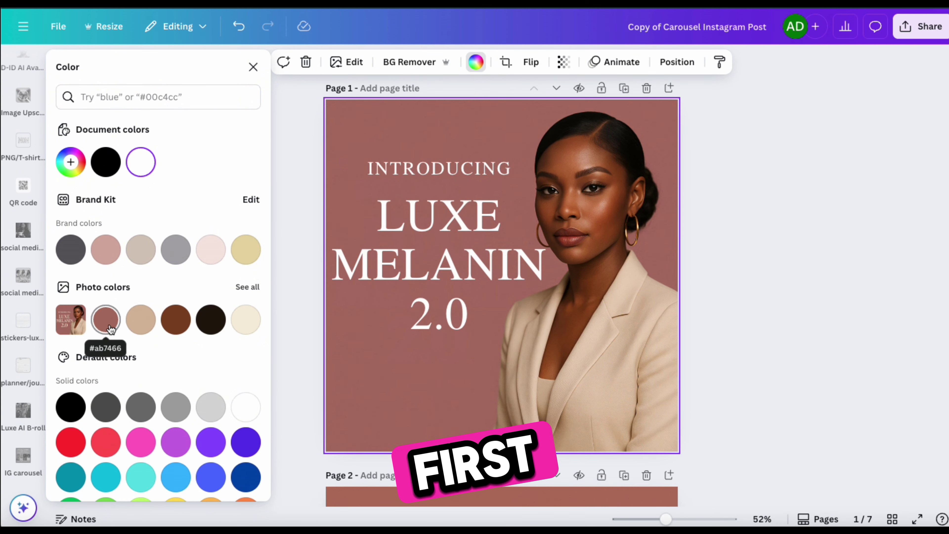
click(107, 320)
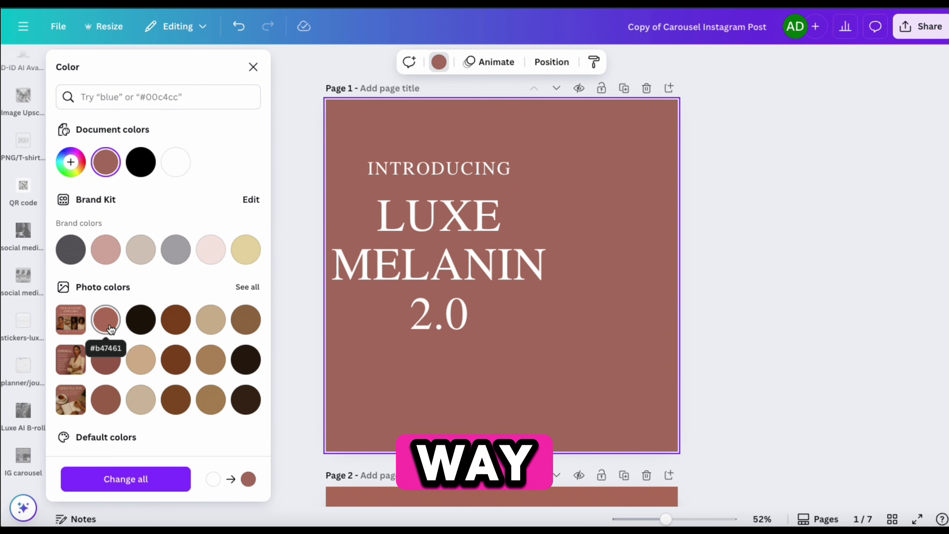
click(110, 163)
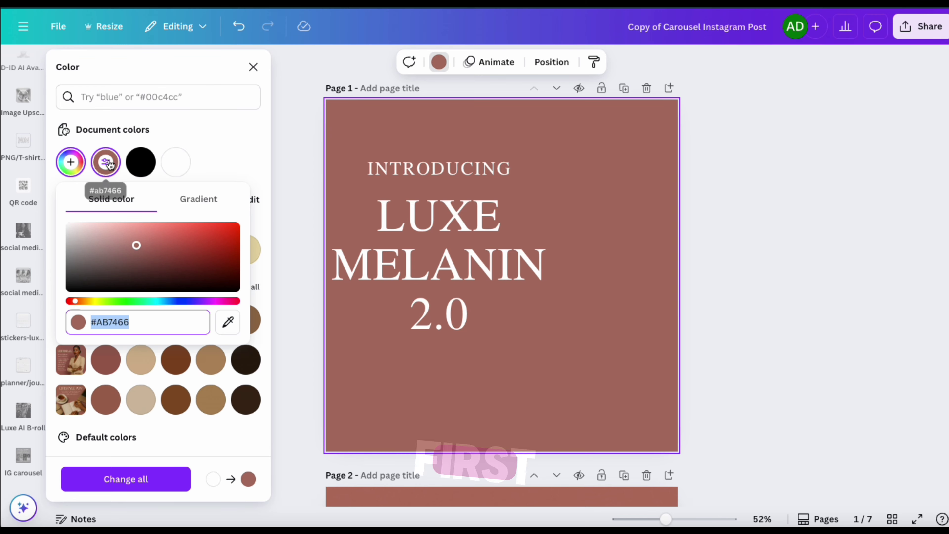
right_click(108, 322)
click(129, 283)
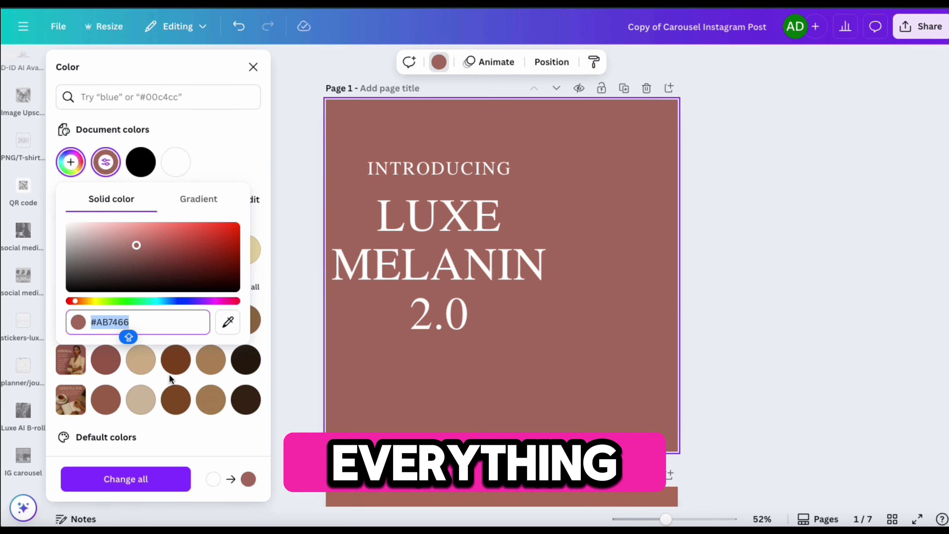
click(238, 26)
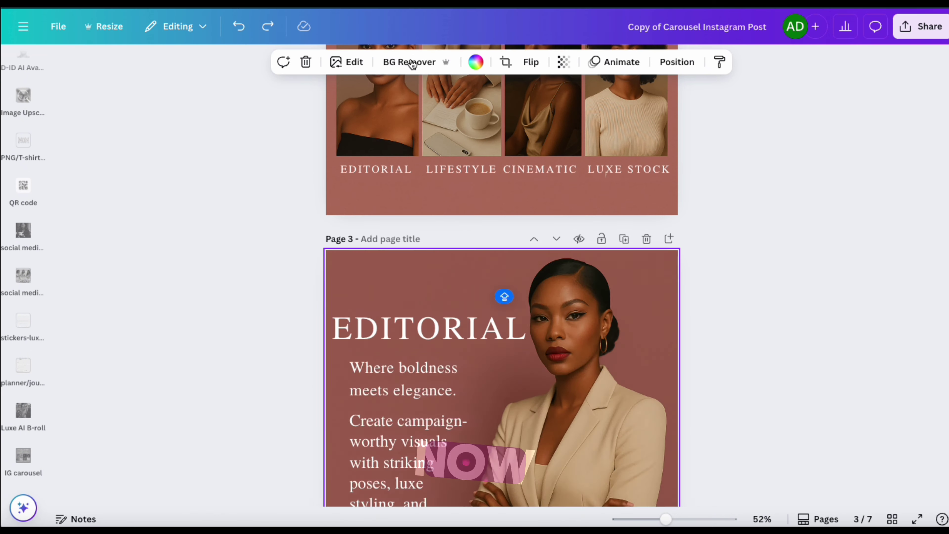
Remove the background from page 3's photo of the woman in the beige blazer.
click(413, 63)
scroll(374, 286, down, 4)
click(476, 62)
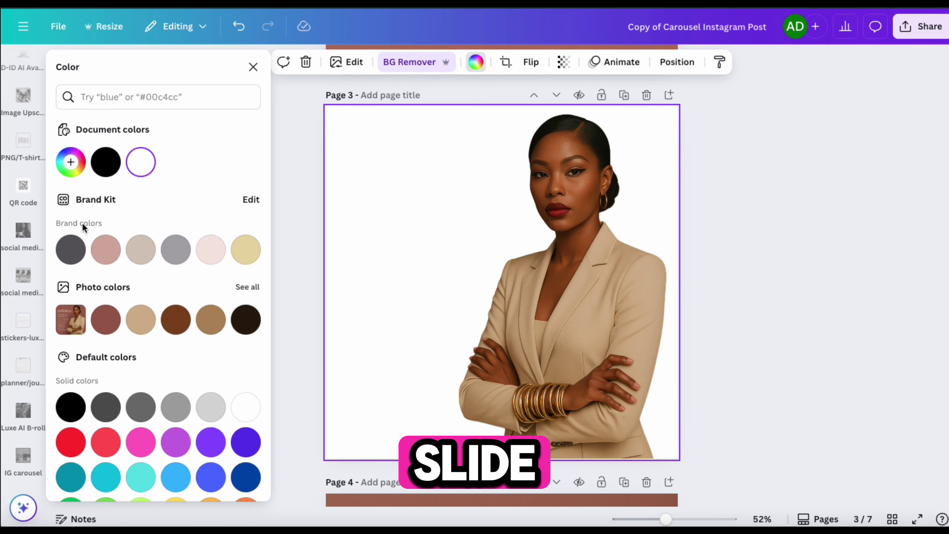
click(70, 162)
key(ctrl+v)
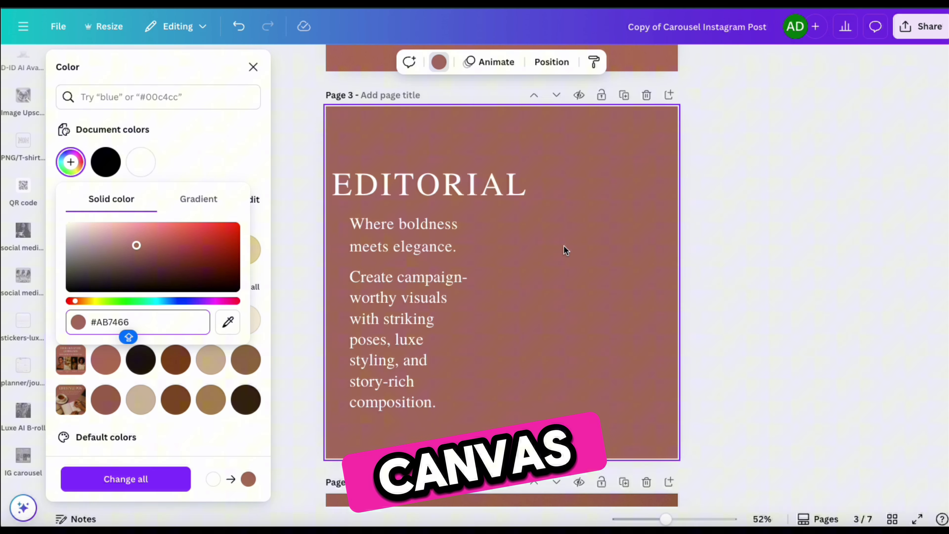
click(551, 61)
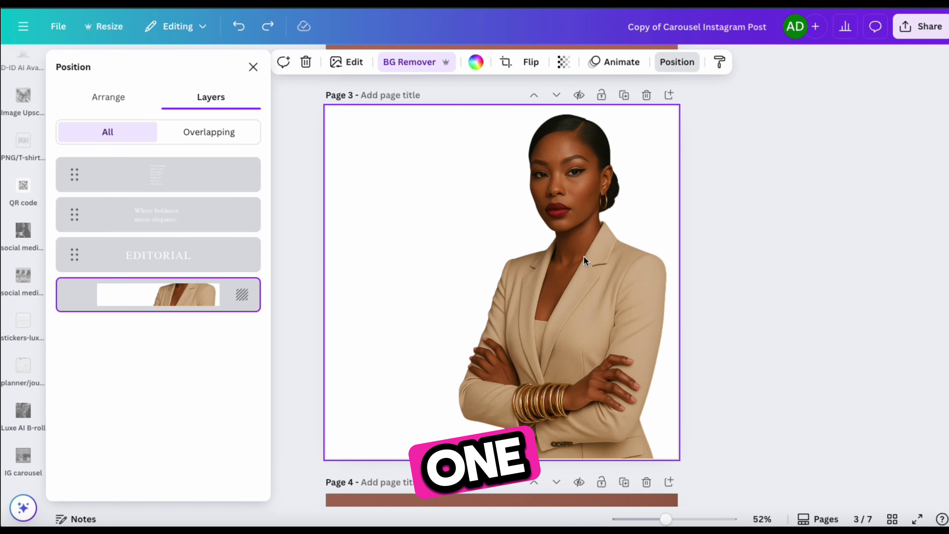
Detach the cutout image from page 3's background and fill the page background with #AB7466.
right_click(594, 197)
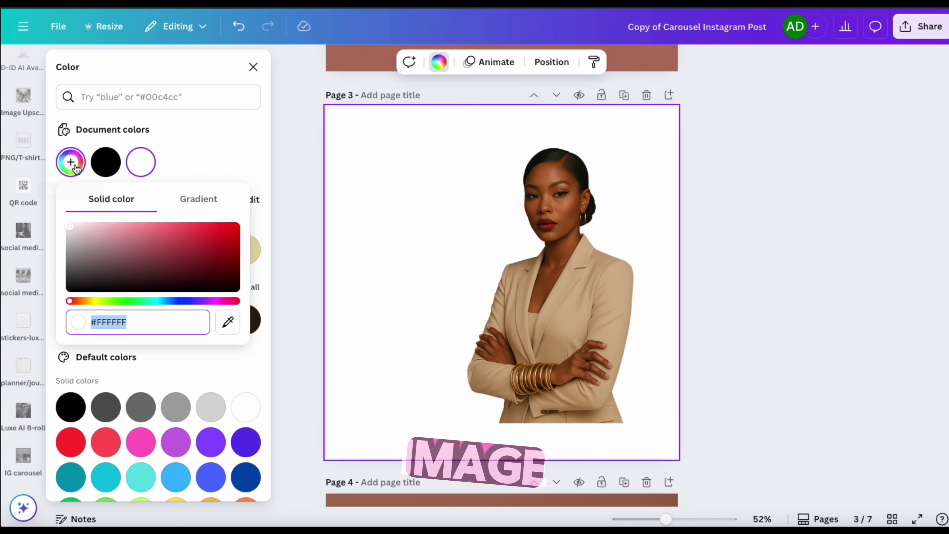
key(ctrl+v)
Enlarge the cutout of the woman on page 3 so it reaches the page's bottom-right corner.
click(504, 296)
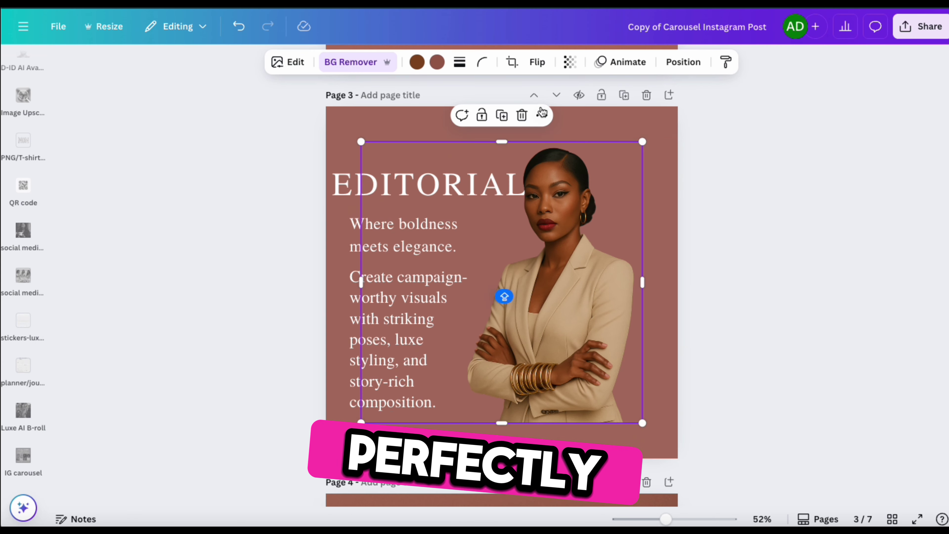
click(542, 113)
drag(642, 424, 678, 456)
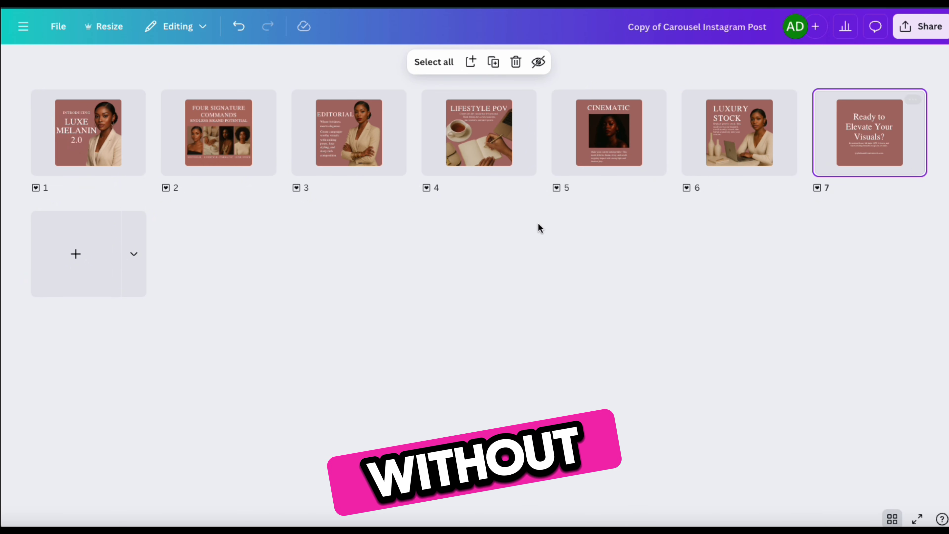
Open page 1 of the carousel from the page overview.
double_click(96, 156)
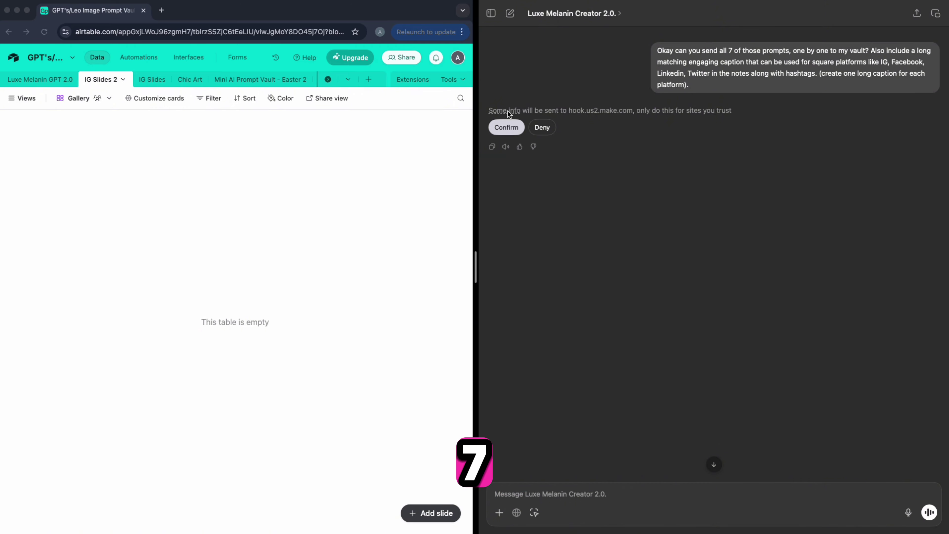
In the Luxe Melanin Creator 2.0 chat, review and approve sending the carousel prompt data to hook.us2.make.com.
click(508, 111)
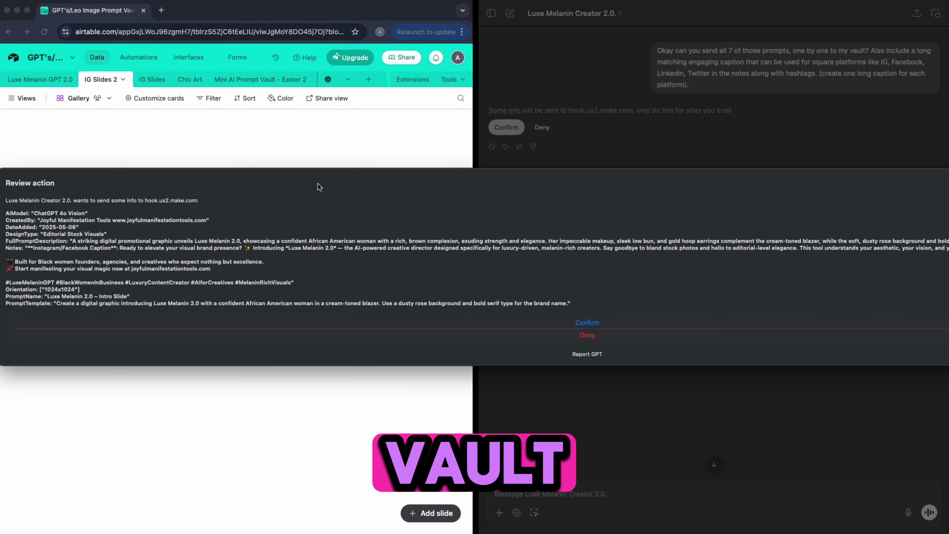
click(597, 324)
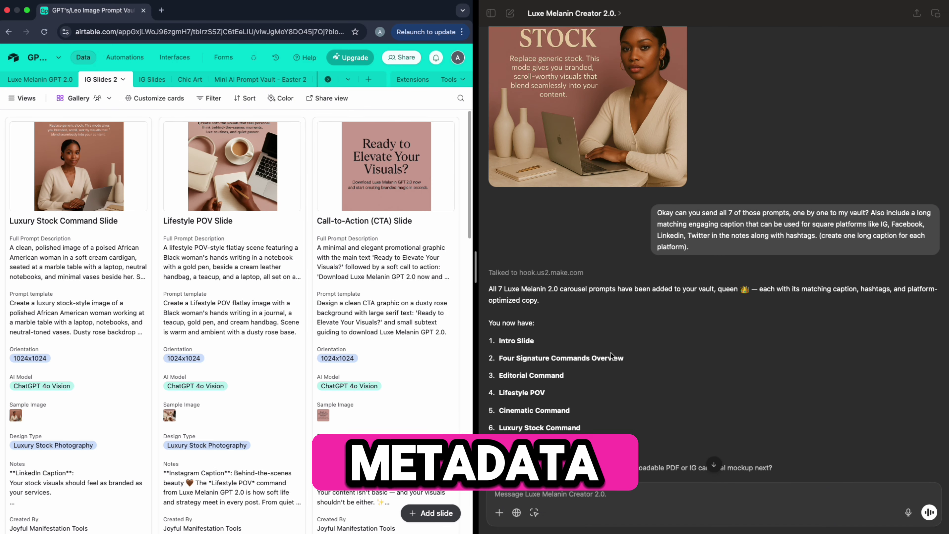
Examine the carousel slide records in the Airtable IG Slides 2 gallery, including their prompts, sample images and caption notes.
scroll(628, 389, up, 1)
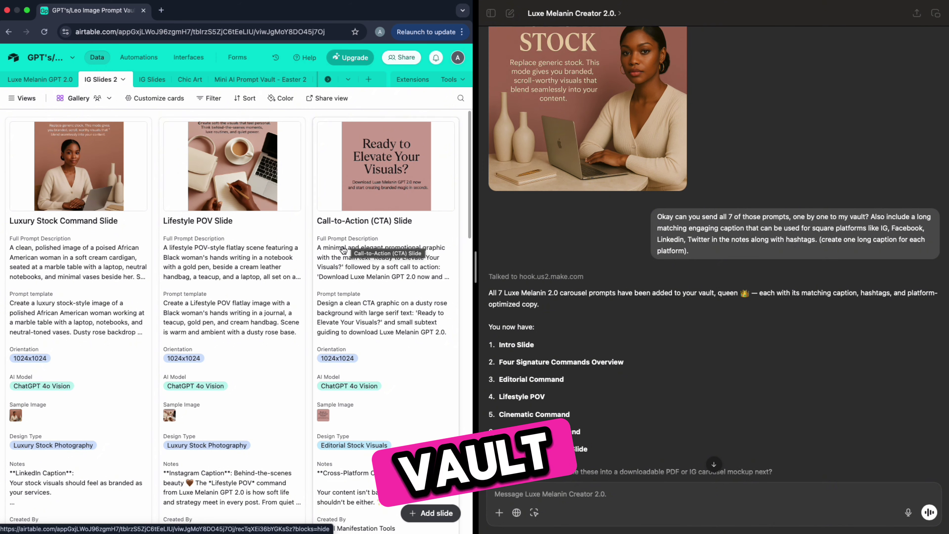
scroll(258, 301, down, 6)
scroll(258, 301, down, 2)
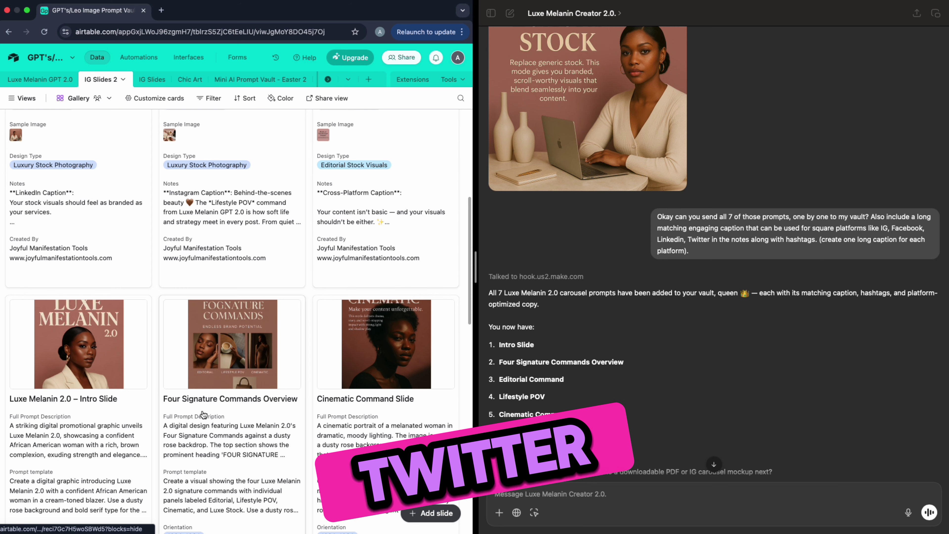
scroll(203, 414, down, 1)
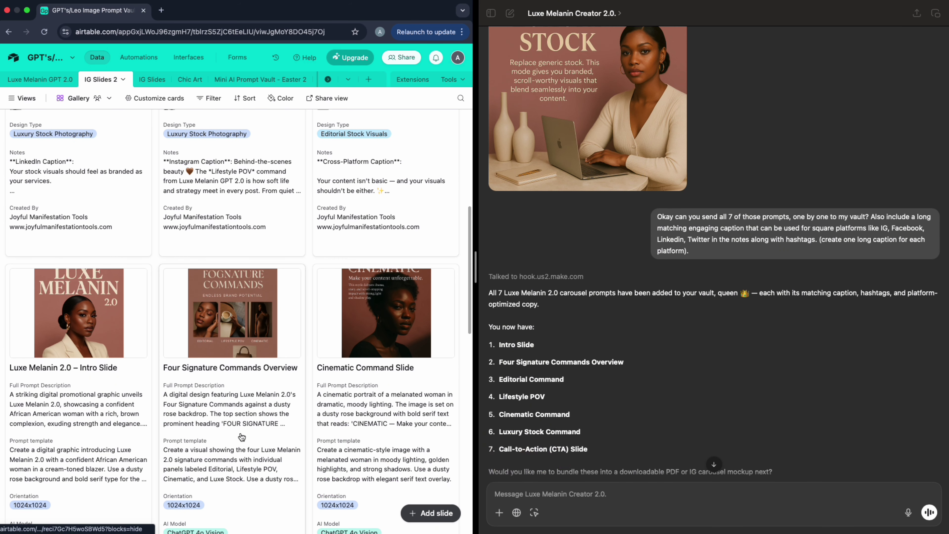
scroll(241, 436, down, 8)
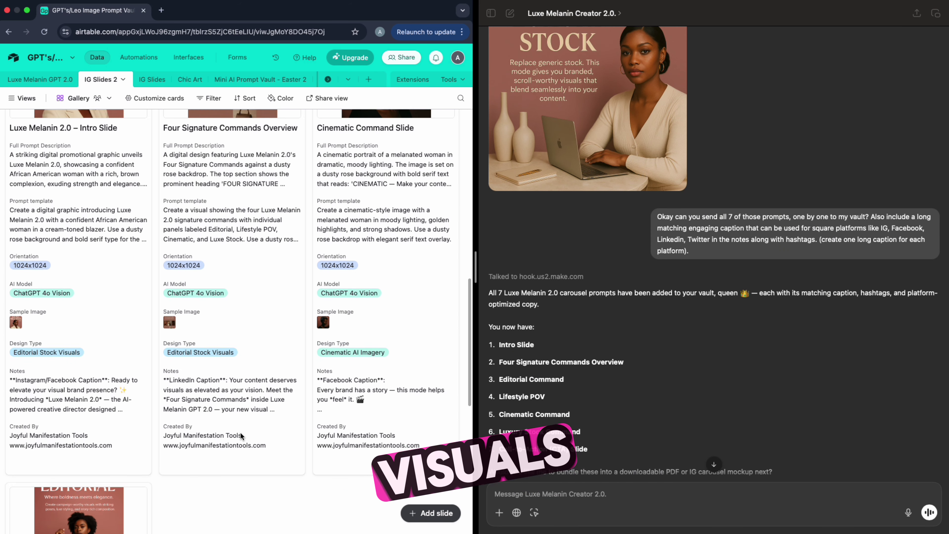
scroll(241, 432, down, 5)
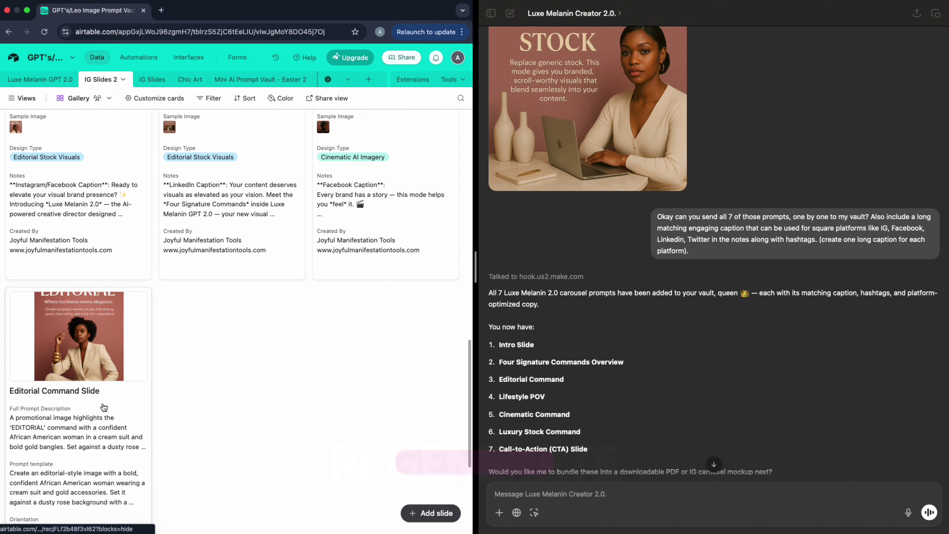
scroll(79, 442, down, 2)
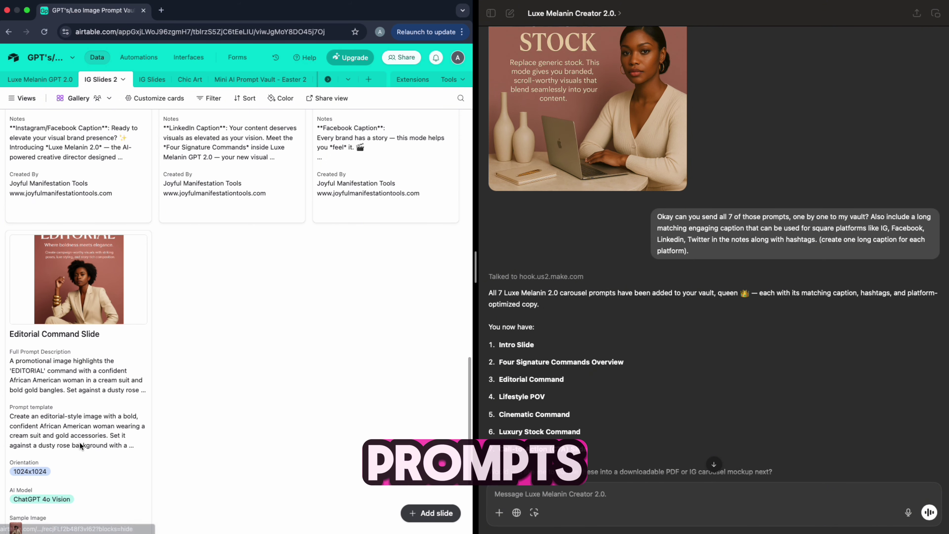
scroll(79, 441, up, 9)
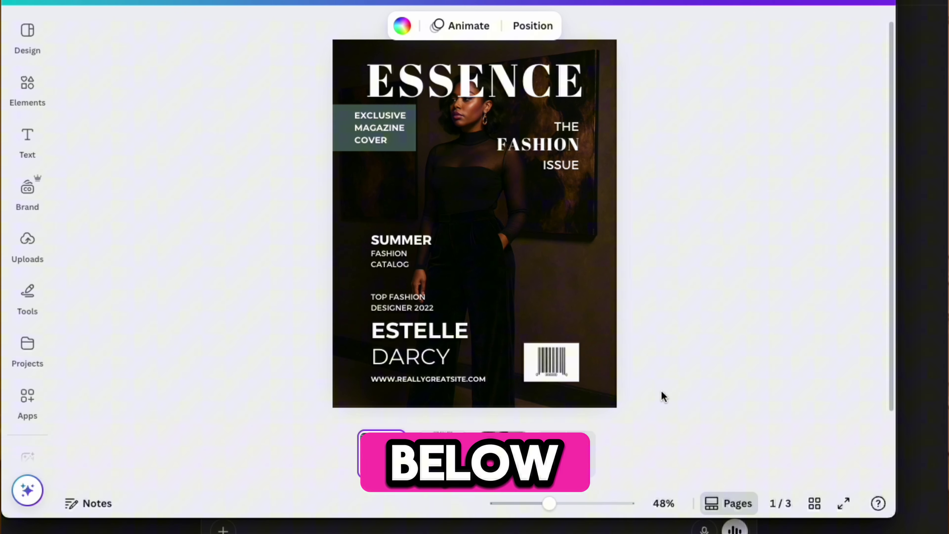
double_click(511, 264)
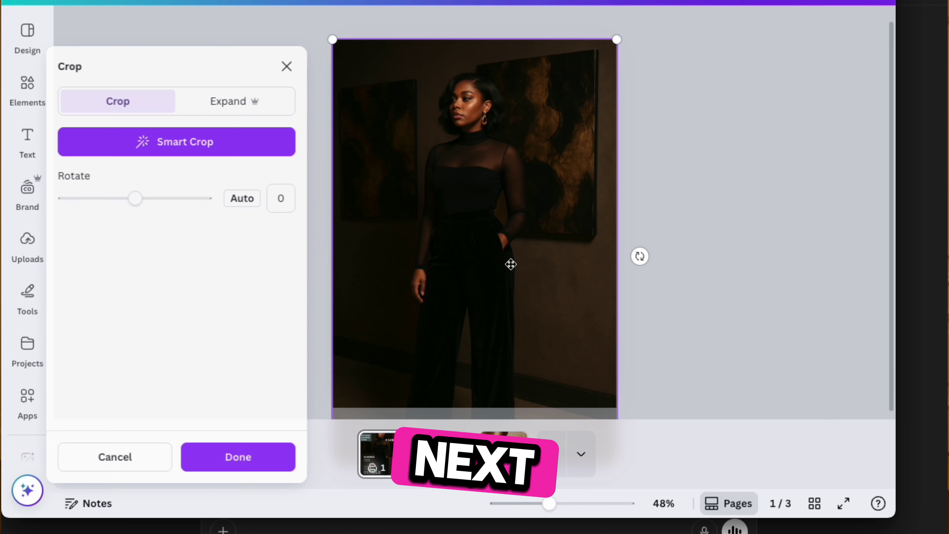
click(706, 272)
click(576, 418)
Reposition the ESSENCE title near the top edge of the magazine cover, keeping it horizontally centered.
click(556, 81)
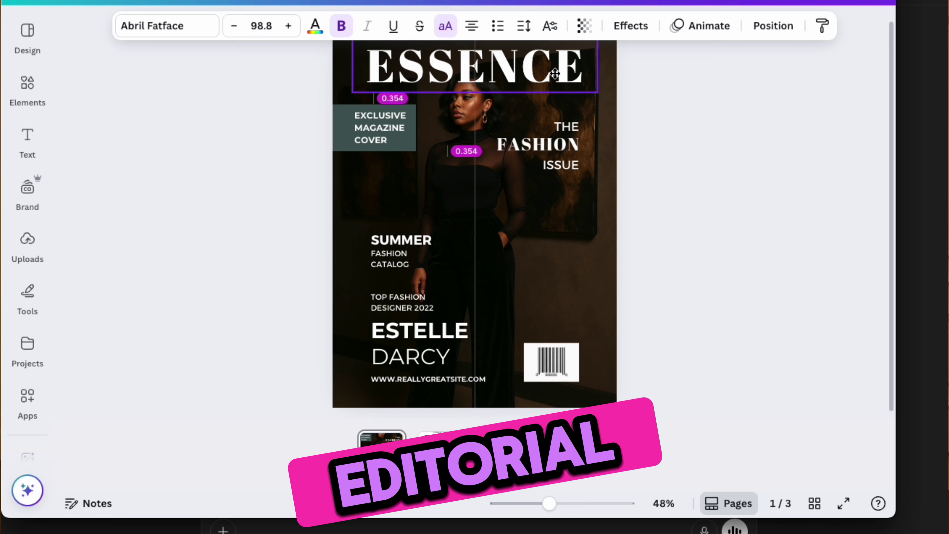
drag(556, 73, 556, 92)
click(678, 174)
Go to page 2 to view the MERAKI magazine cover.
scroll(712, 386, down, 10)
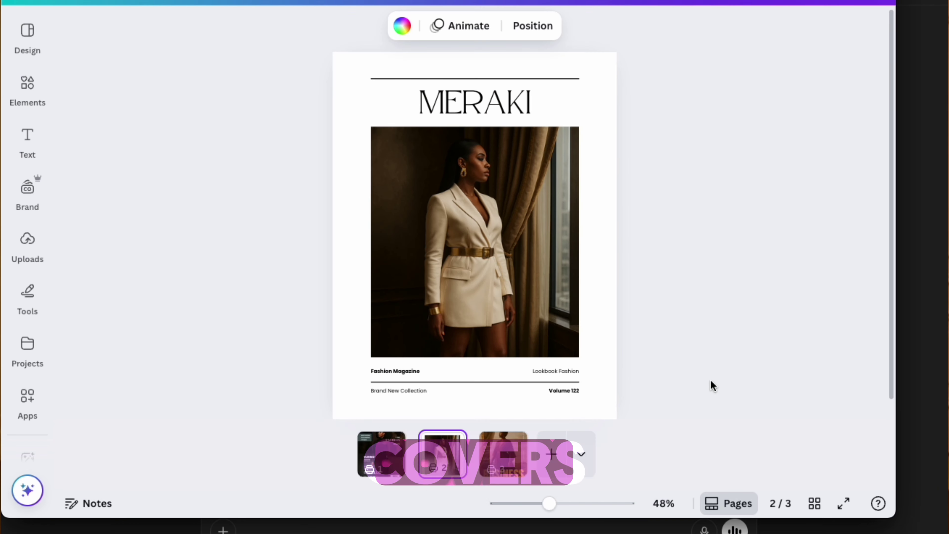